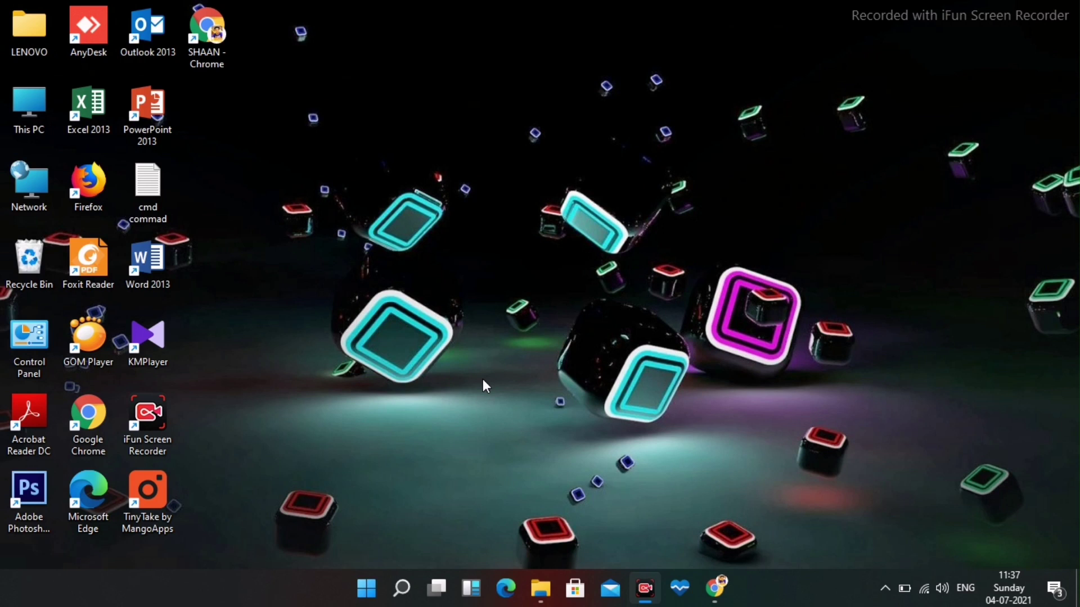
Search Windows for 'sett' so the Settings app shows as the best match.
{"action": "left_click", "coordinate": [403, 589]}
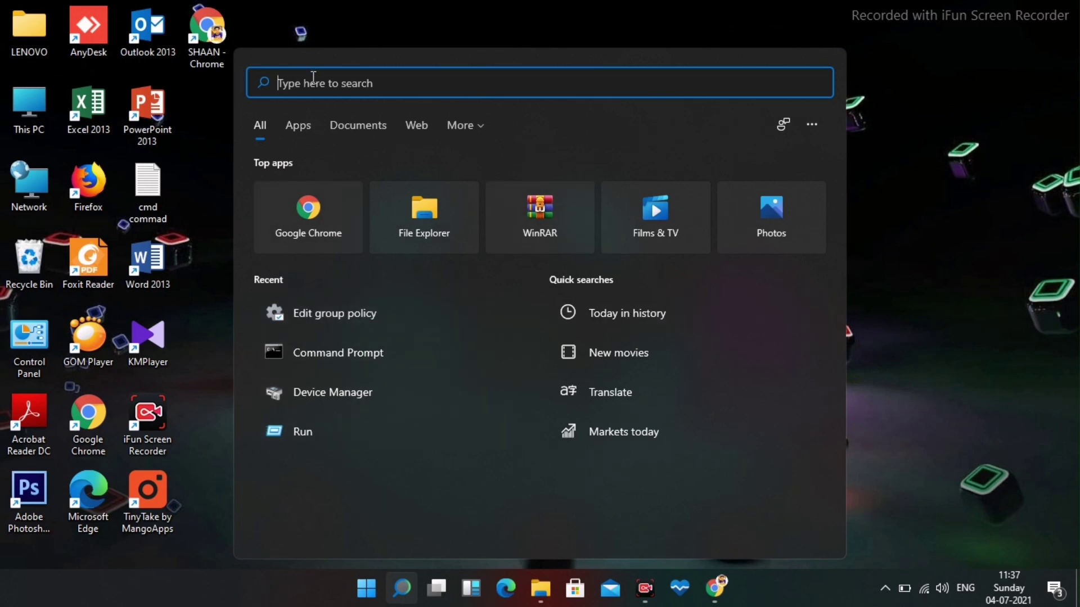
{"action": "type", "text": "sett"}
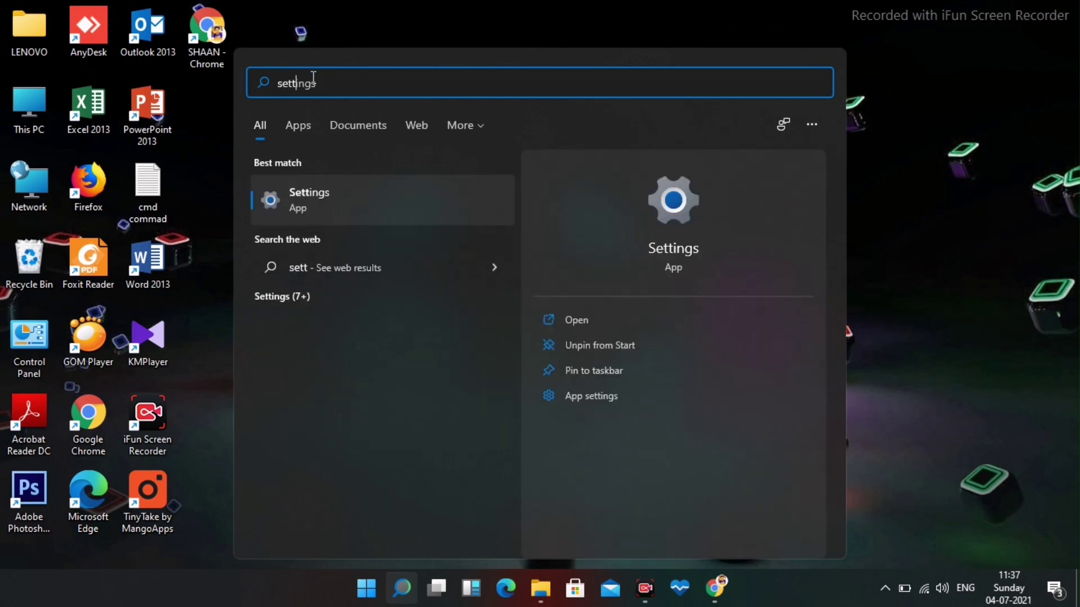
Launch Settings and switch the Xbox Game Bar toggle off under Gaming.
{"action": "left_click", "coordinate": [438, 223]}
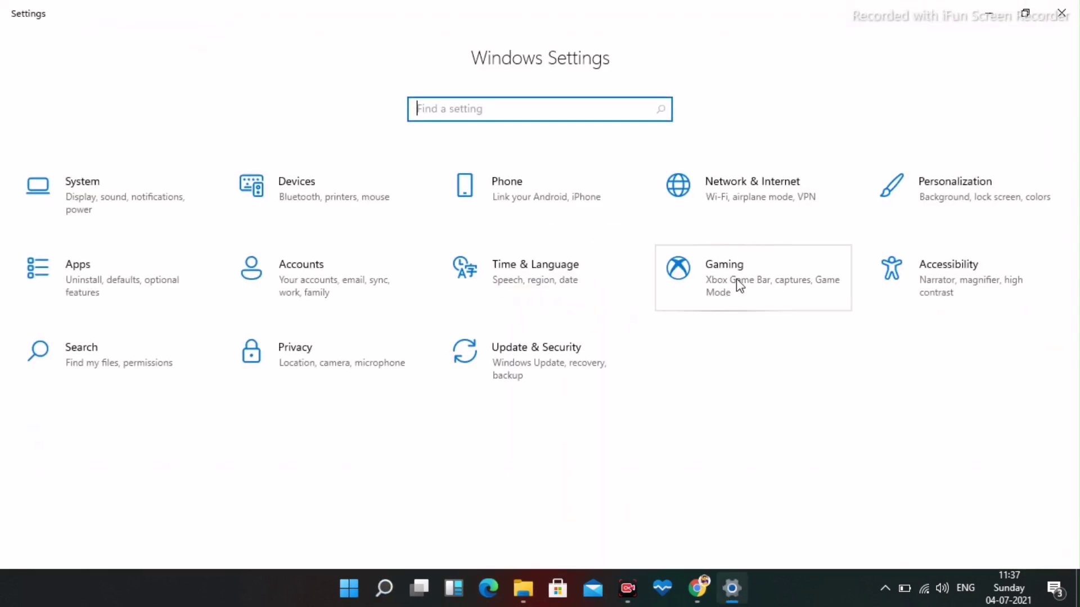
{"action": "left_click", "coordinate": [725, 288]}
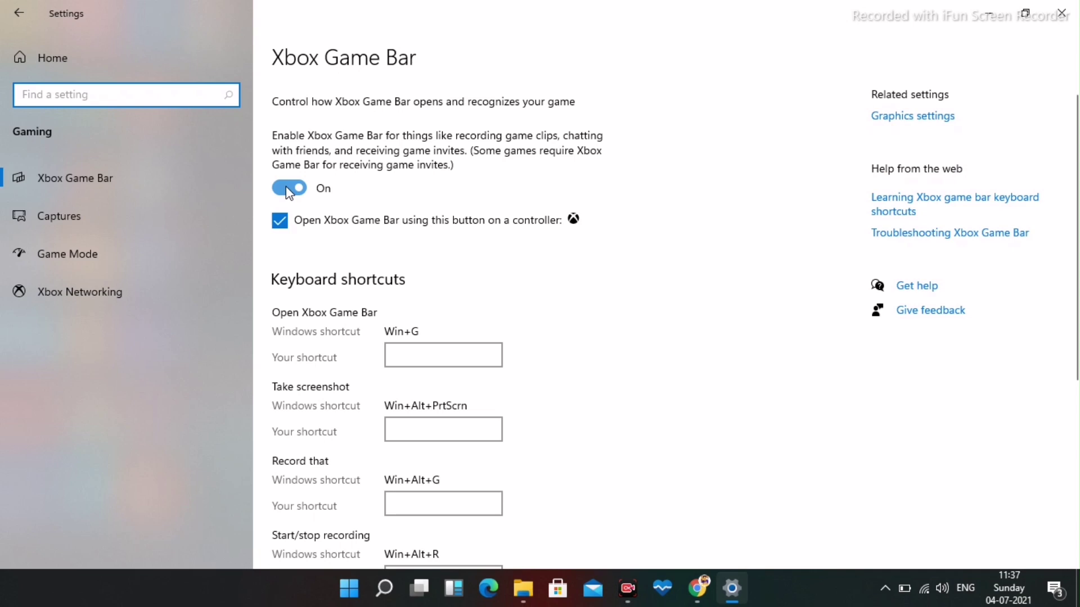
{"action": "left_click", "coordinate": [287, 188]}
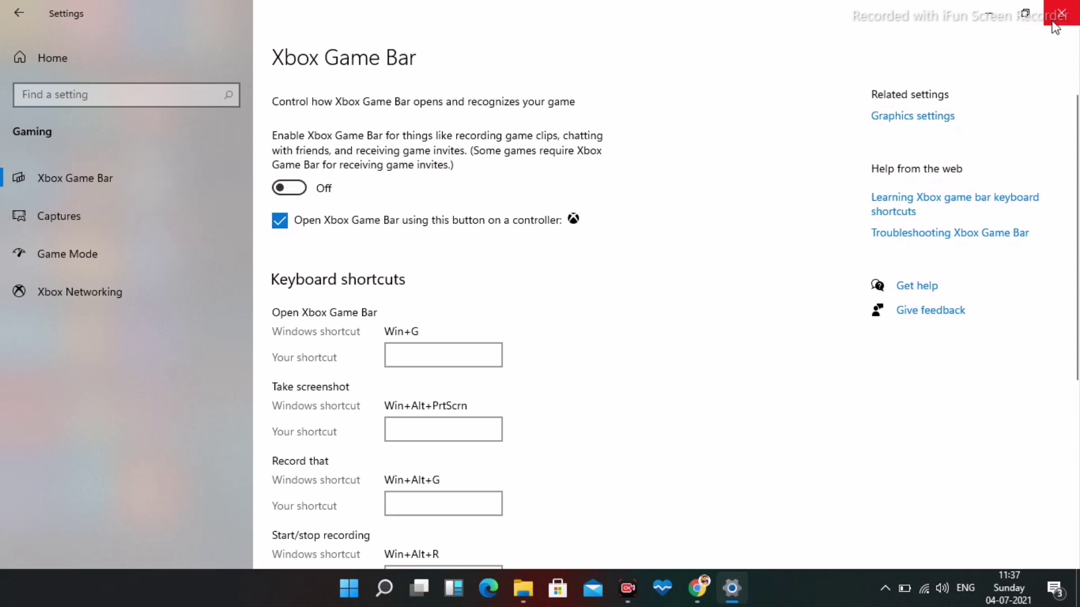
Reset the Xbox Game Bar app from its Advanced options in Apps & features.
{"action": "left_click", "coordinate": [18, 14]}
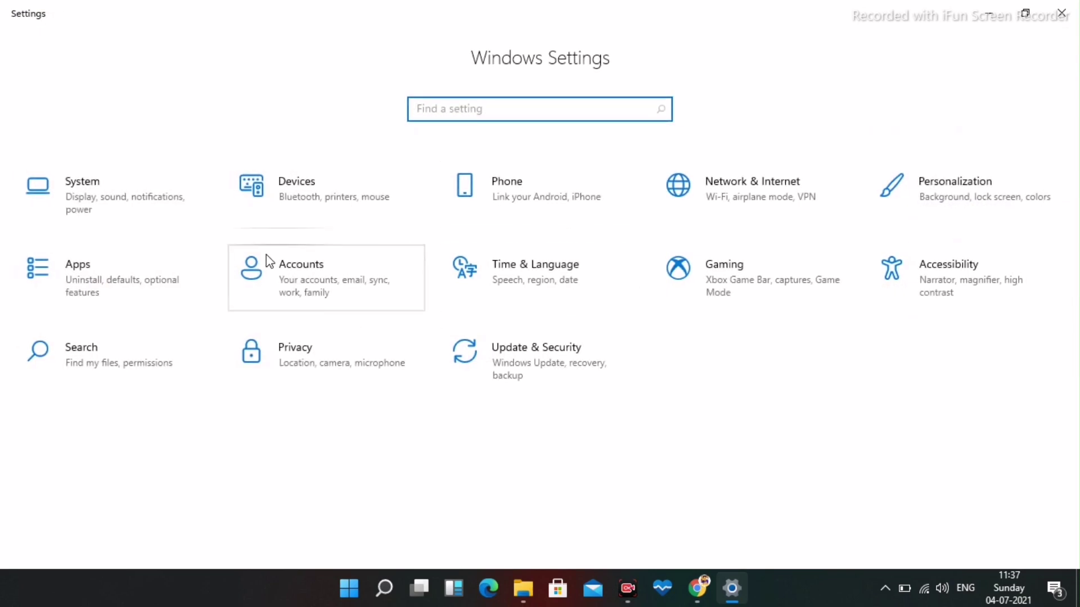
{"action": "left_click", "coordinate": [103, 278]}
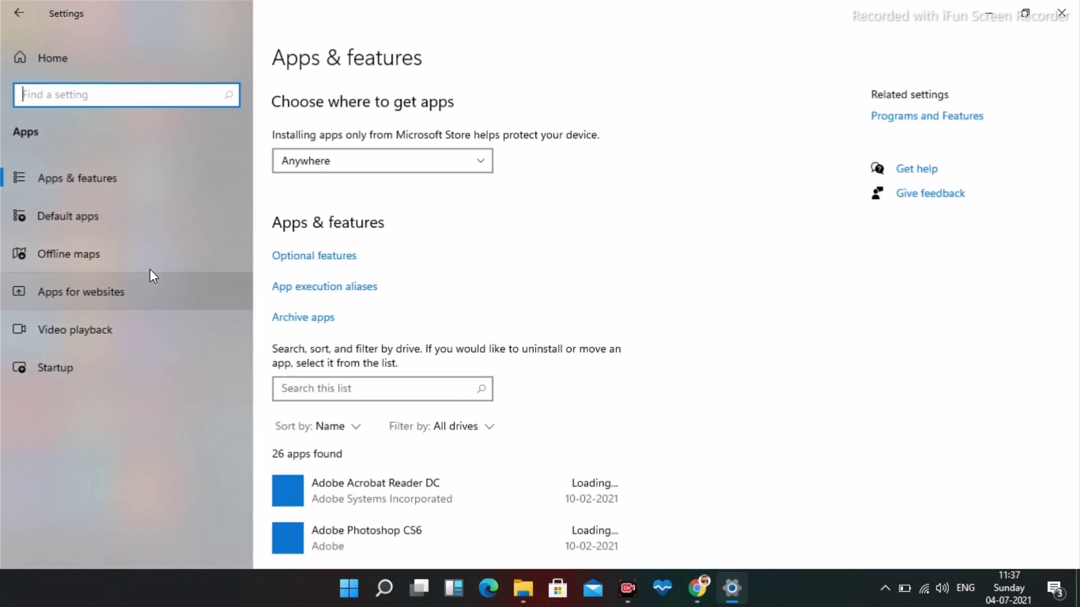
{"action": "scroll", "coordinate": [903, 345], "scroll_direction": "down", "scroll_amount": 20}
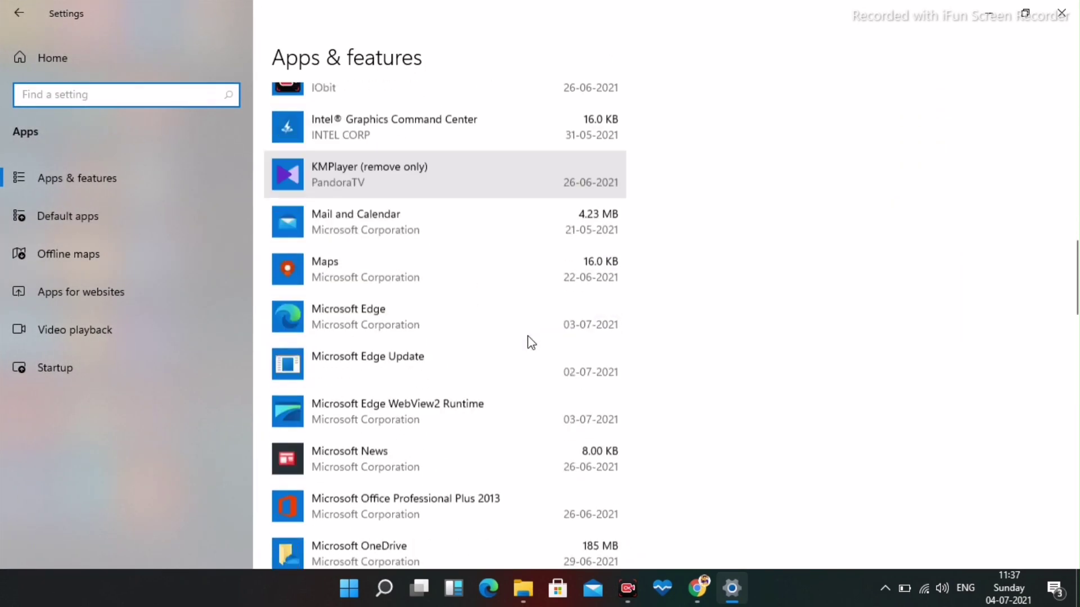
{"action": "scroll", "coordinate": [528, 338], "scroll_direction": "down", "scroll_amount": 8}
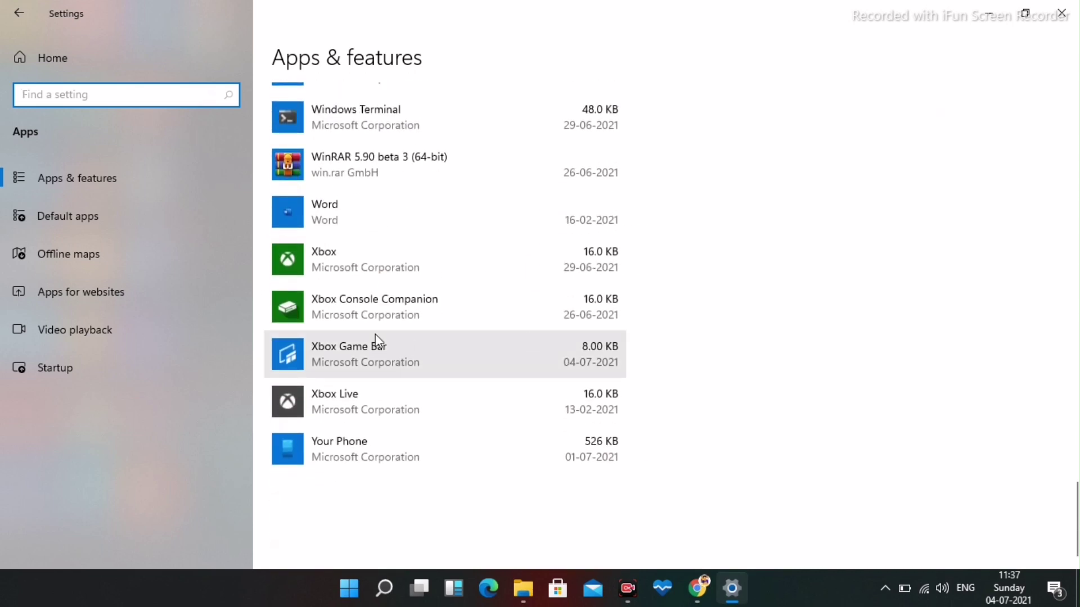
{"action": "left_click", "coordinate": [394, 362]}
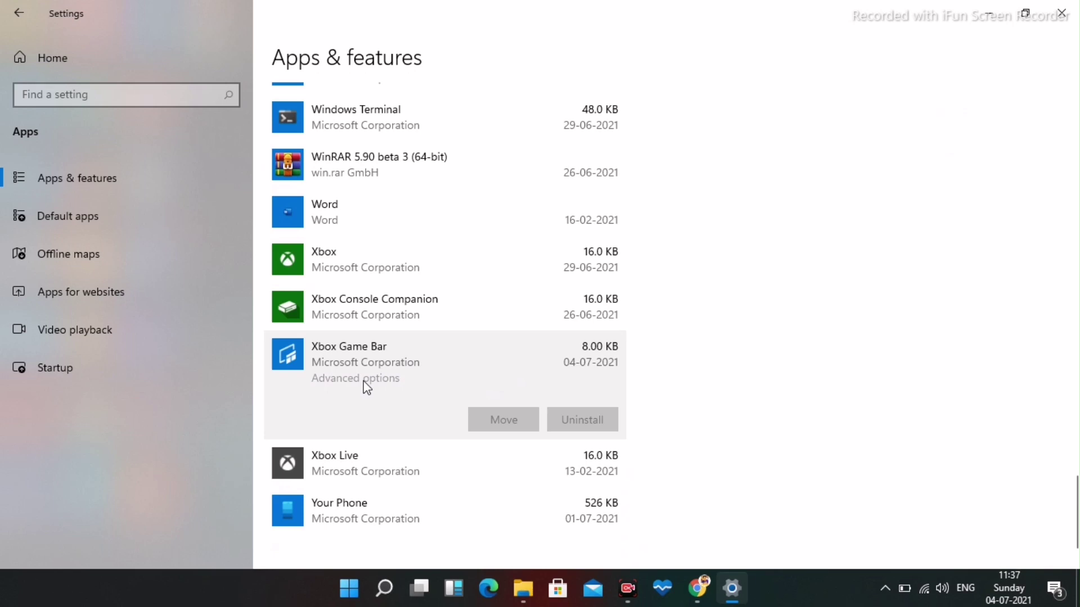
{"action": "left_click", "coordinate": [366, 384]}
{"action": "scroll", "coordinate": [354, 272], "scroll_direction": "down", "scroll_amount": 10}
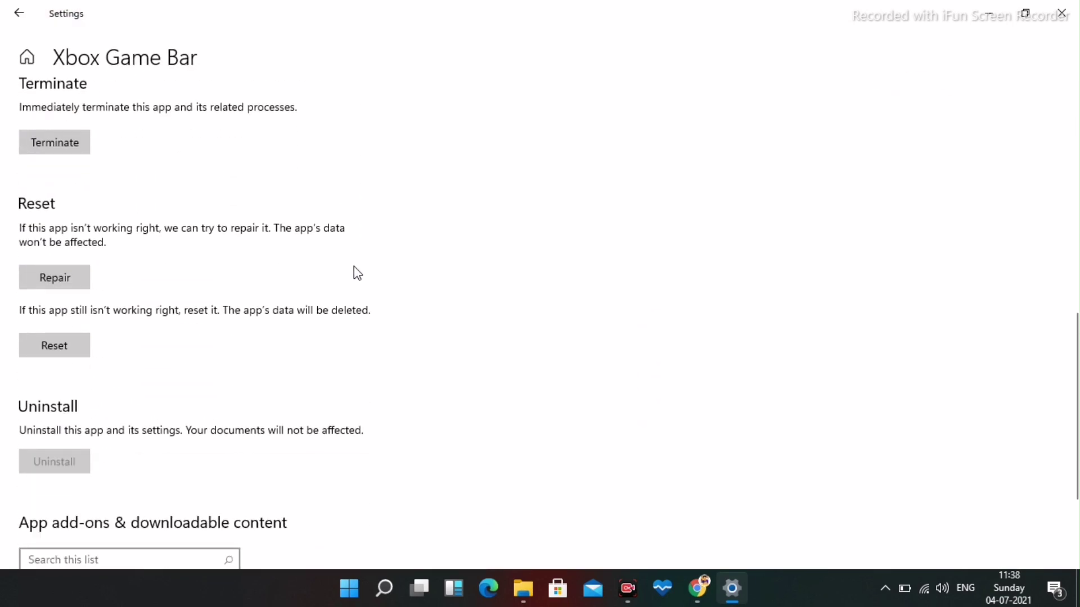
{"action": "left_click", "coordinate": [67, 353]}
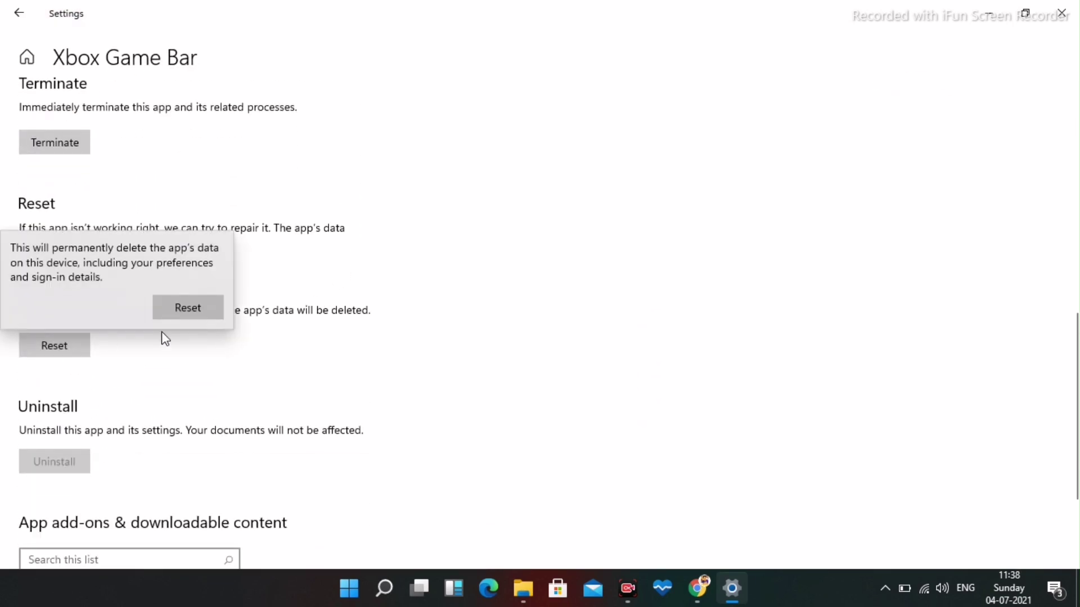
{"action": "left_click", "coordinate": [208, 314]}
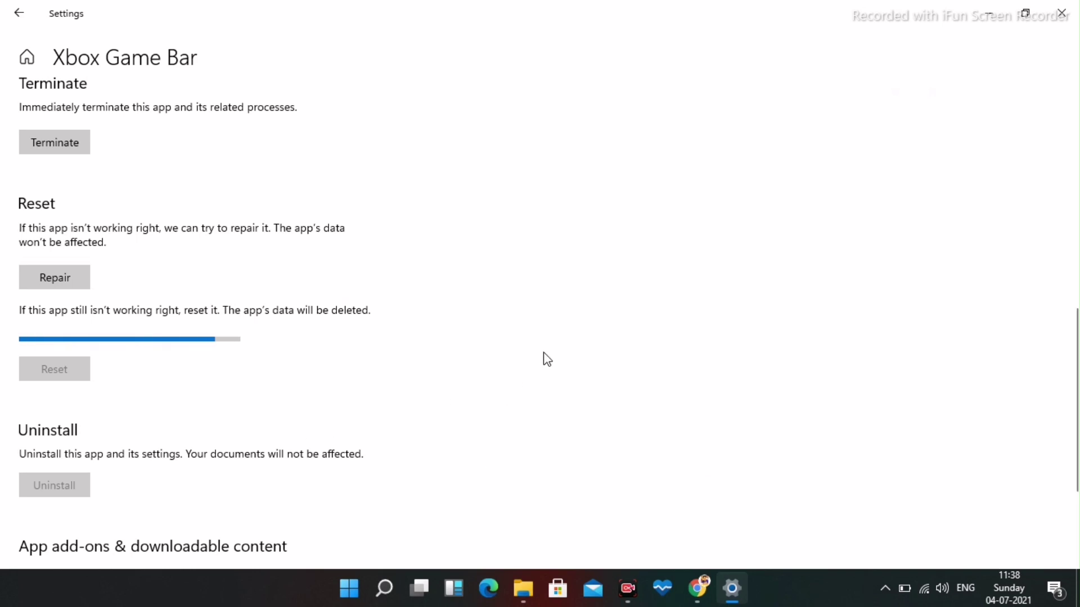
Close Settings and launch Edit group policy from a 'gpedit' search.
{"action": "left_click", "coordinate": [1062, 13]}
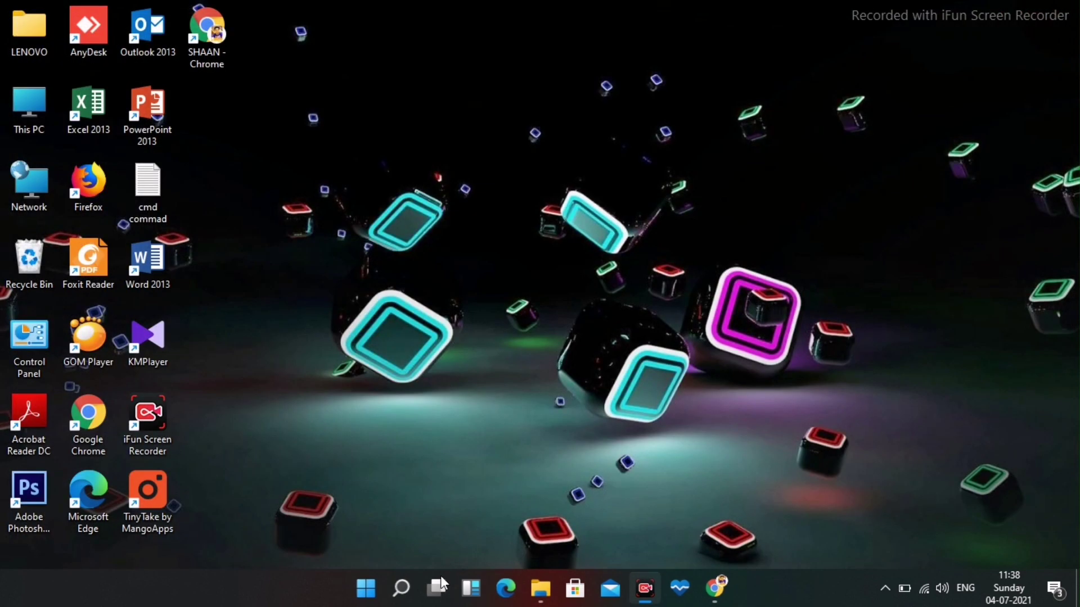
{"action": "left_click", "coordinate": [403, 589]}
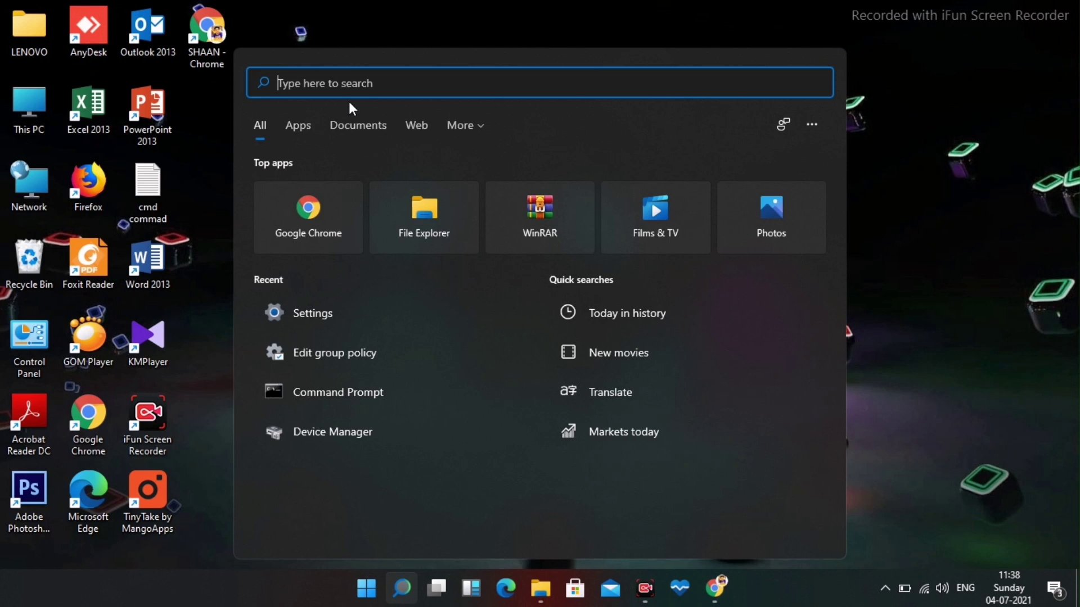
{"action": "type", "text": "gped"}
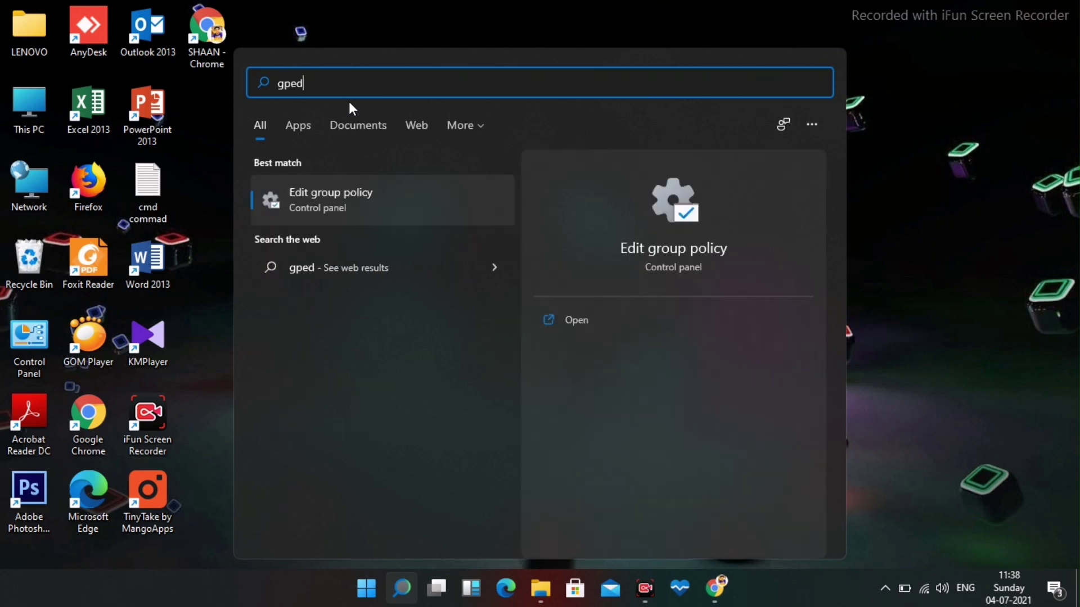
{"action": "type", "text": "it"}
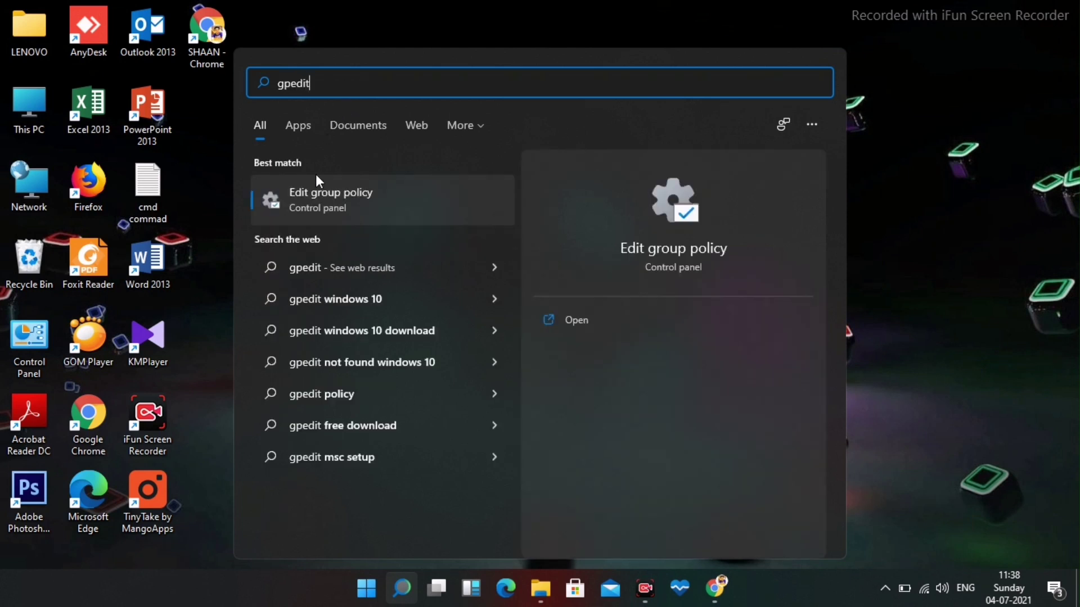
{"action": "left_click", "coordinate": [322, 198]}
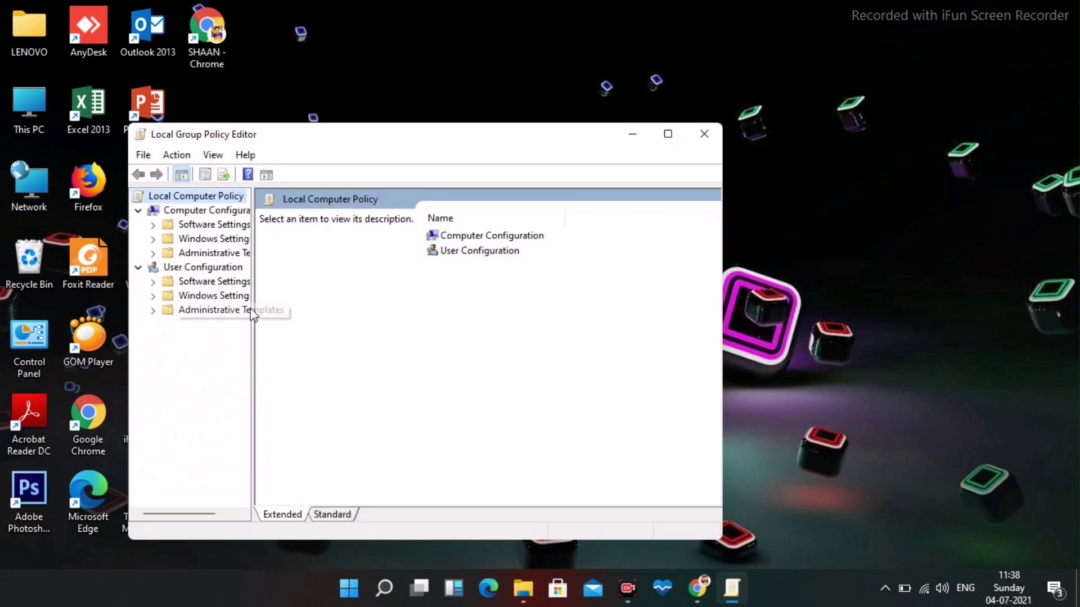
Expand Computer Configuration > Administrative Templates > Windows Components and select Windows Game Recording and Broadcasting.
{"action": "left_click_drag", "start_coordinate": [251, 359], "coordinate": [360, 352]}
{"action": "left_click", "coordinate": [265, 255]}
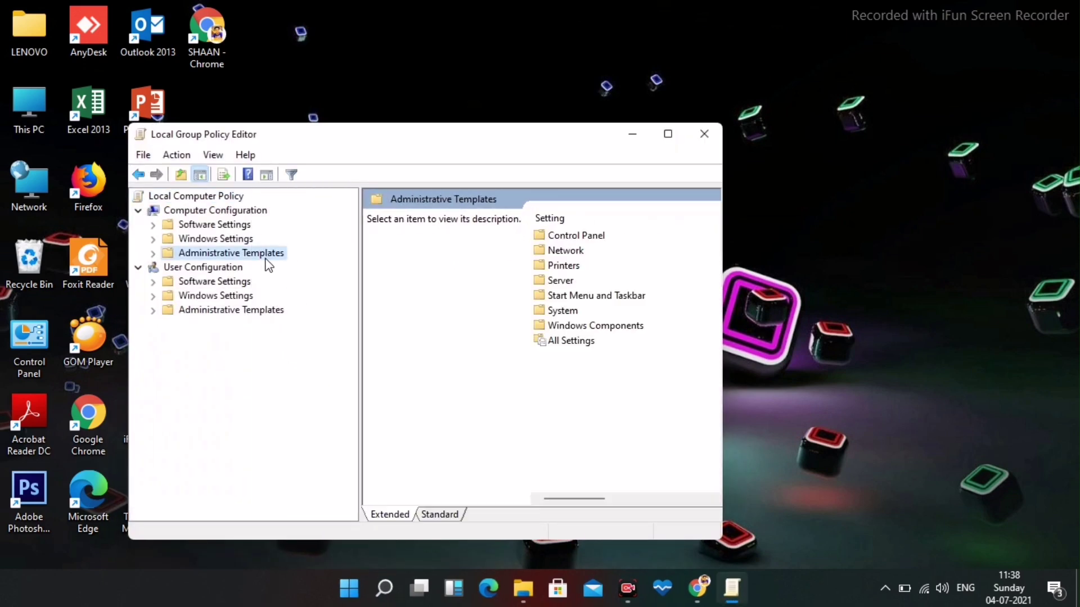
{"action": "left_click", "coordinate": [153, 254]}
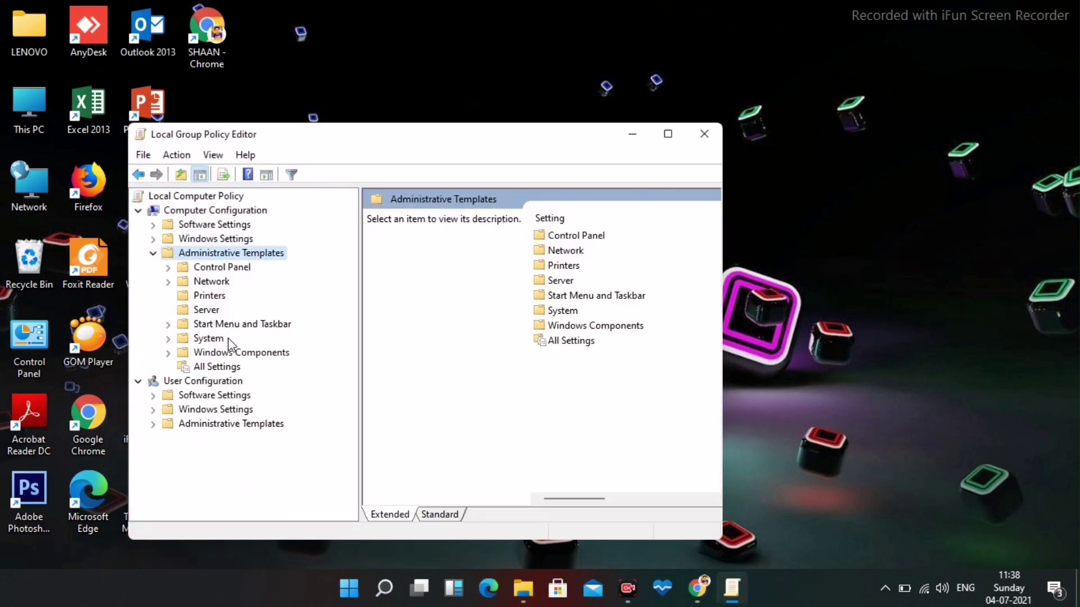
{"action": "left_click", "coordinate": [224, 354]}
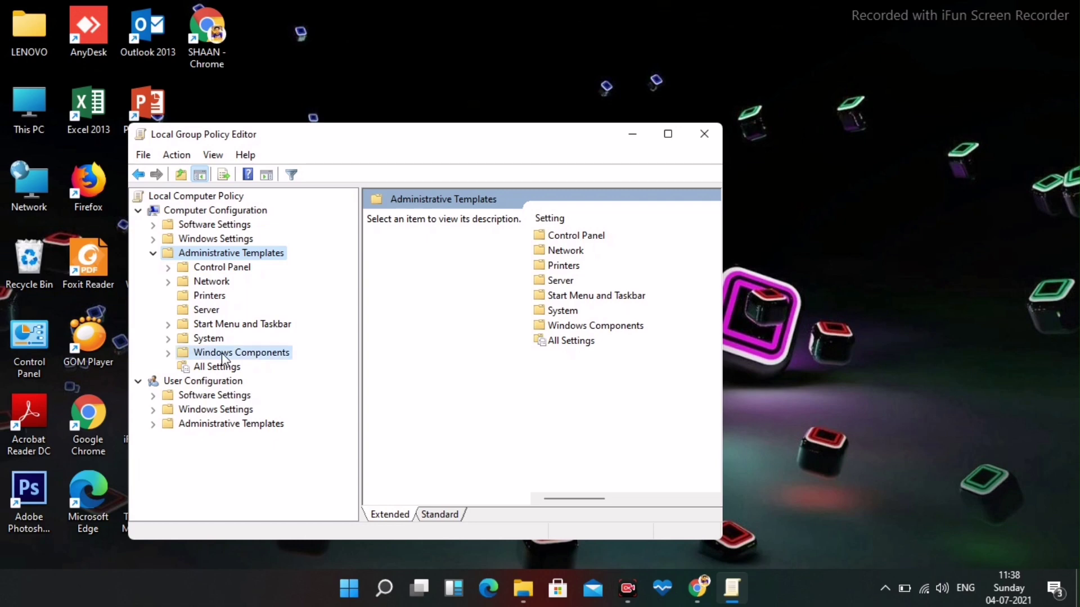
{"action": "left_click", "coordinate": [168, 353]}
{"action": "left_click_drag", "start_coordinate": [190, 514], "coordinate": [226, 514]}
{"action": "scroll", "coordinate": [281, 328], "scroll_direction": "down", "scroll_amount": 11}
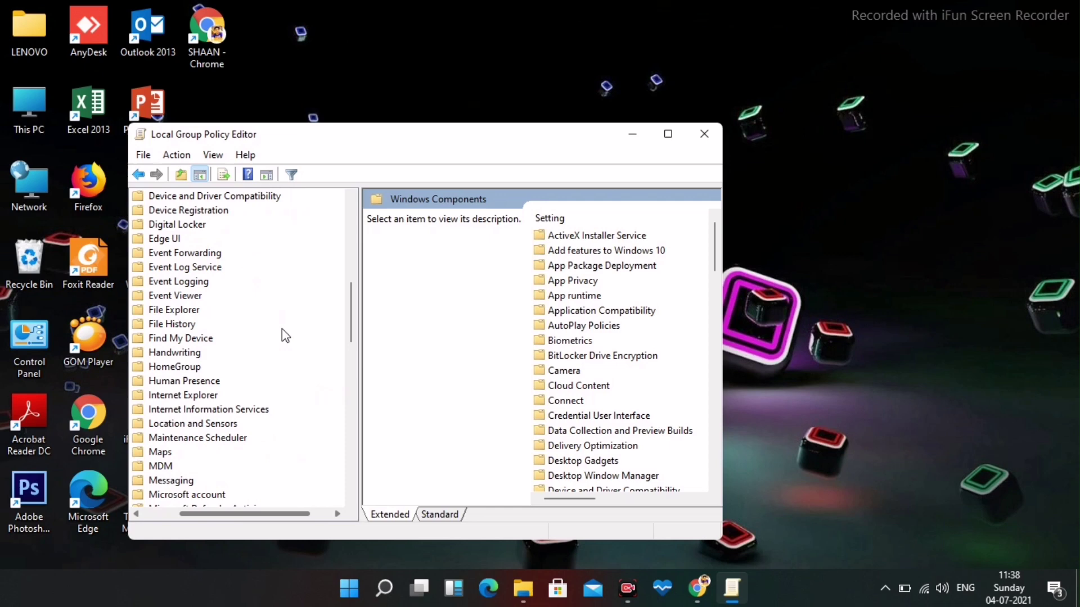
{"action": "scroll", "coordinate": [281, 328], "scroll_direction": "down", "scroll_amount": 9}
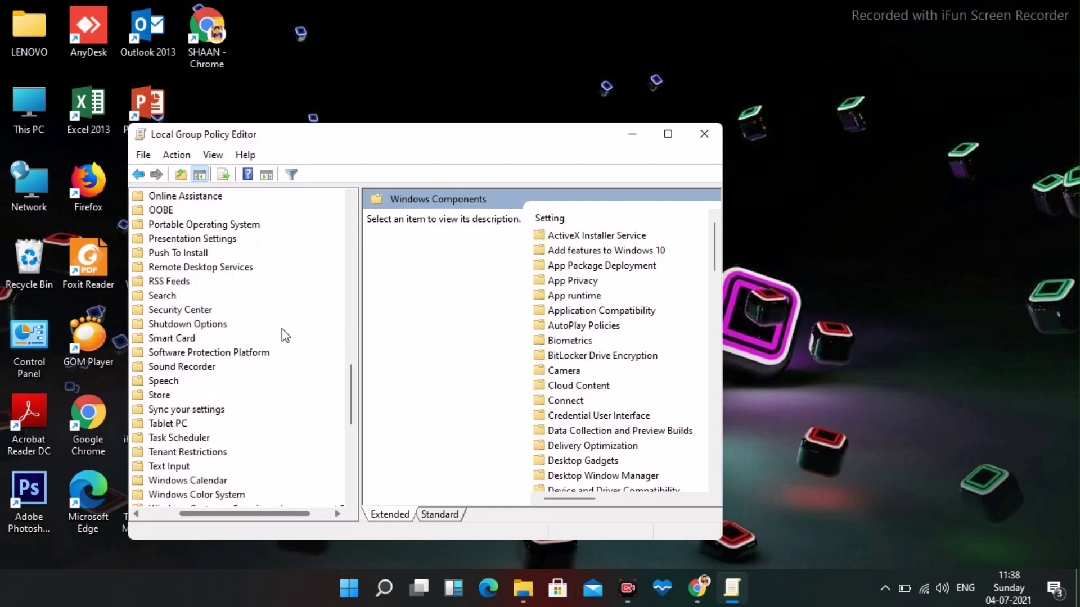
{"action": "left_click", "coordinate": [249, 381]}
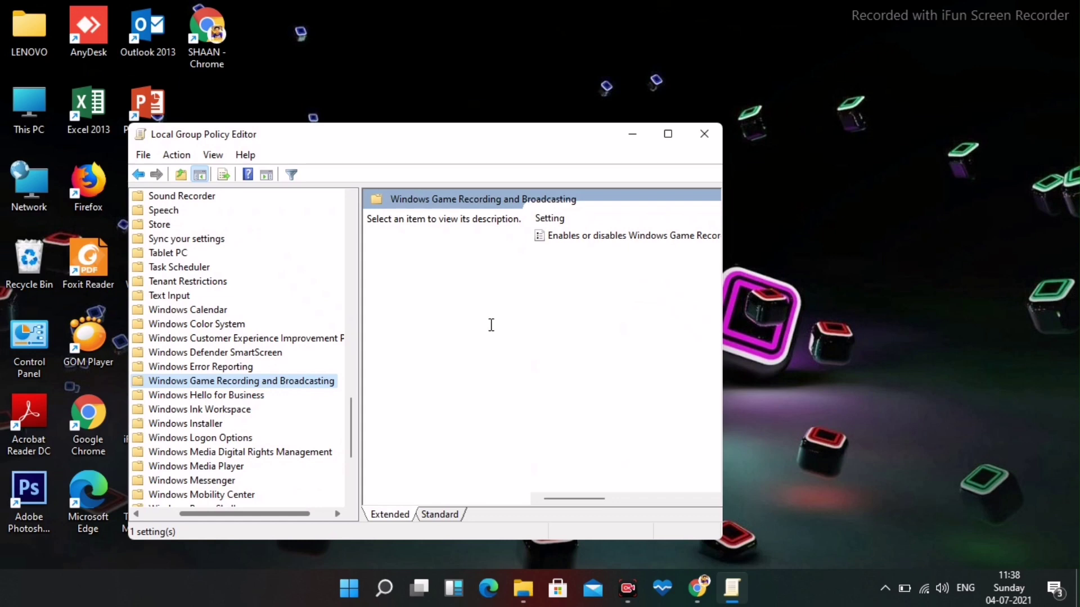
Maximize the editor, set the game recording policy to Enabled, apply it, and close the editor.
{"action": "left_click", "coordinate": [668, 135]}
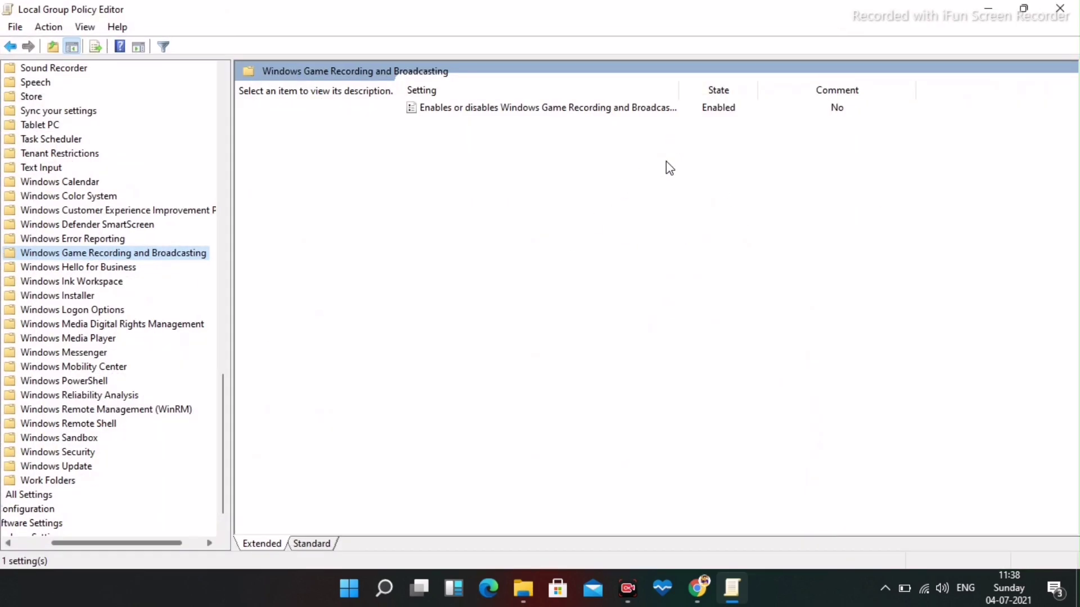
{"action": "right_click", "coordinate": [725, 115]}
{"action": "left_click", "coordinate": [734, 119]}
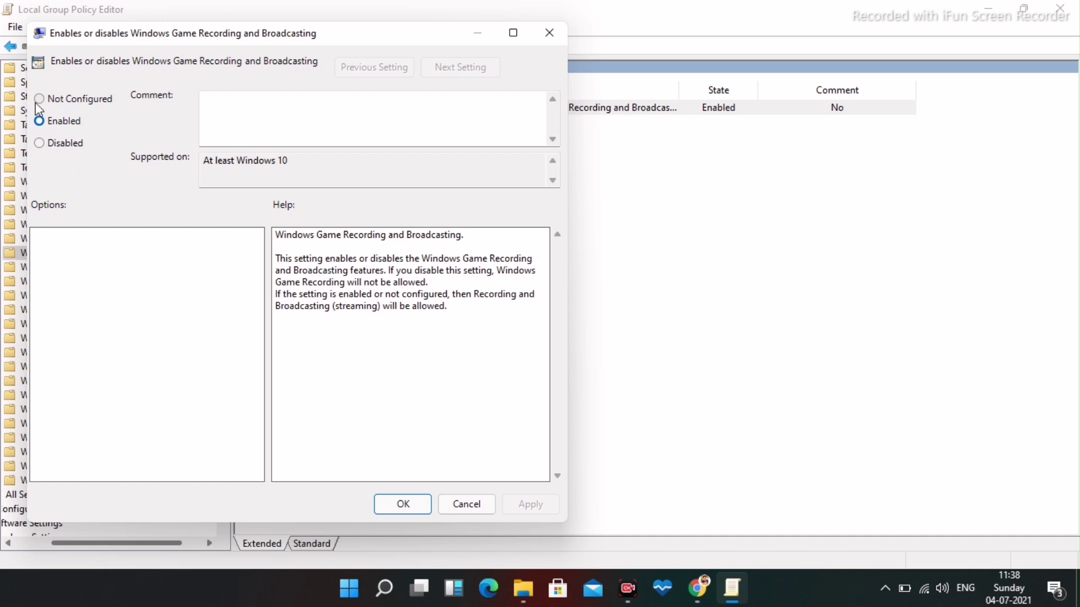
{"action": "left_click", "coordinate": [37, 100]}
{"action": "left_click", "coordinate": [45, 142]}
{"action": "left_click", "coordinate": [39, 121]}
{"action": "left_click", "coordinate": [531, 505]}
{"action": "left_click", "coordinate": [417, 505]}
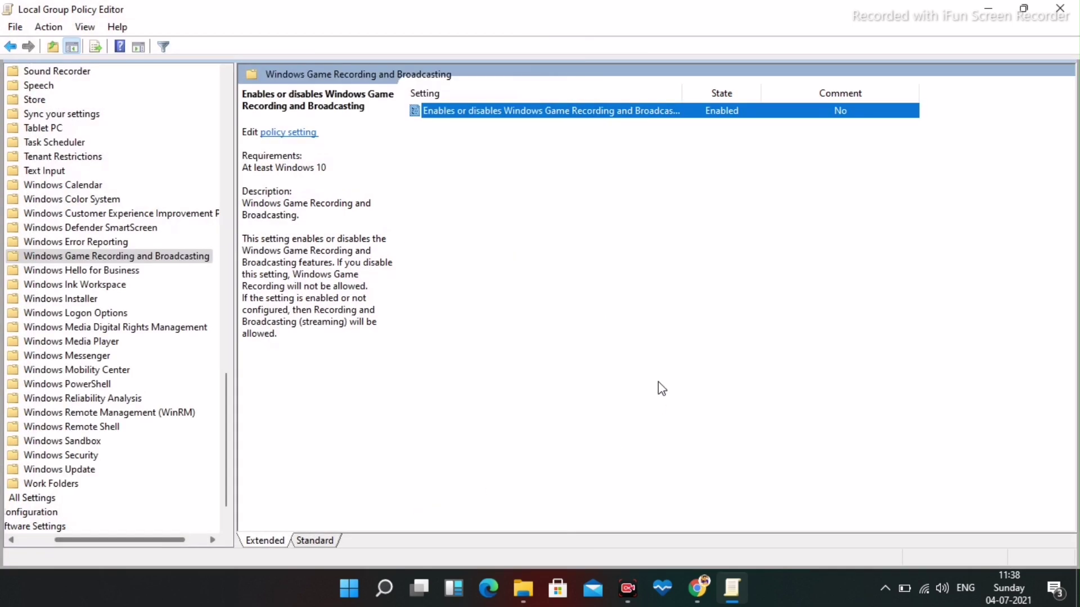
{"action": "left_click", "coordinate": [1060, 8]}
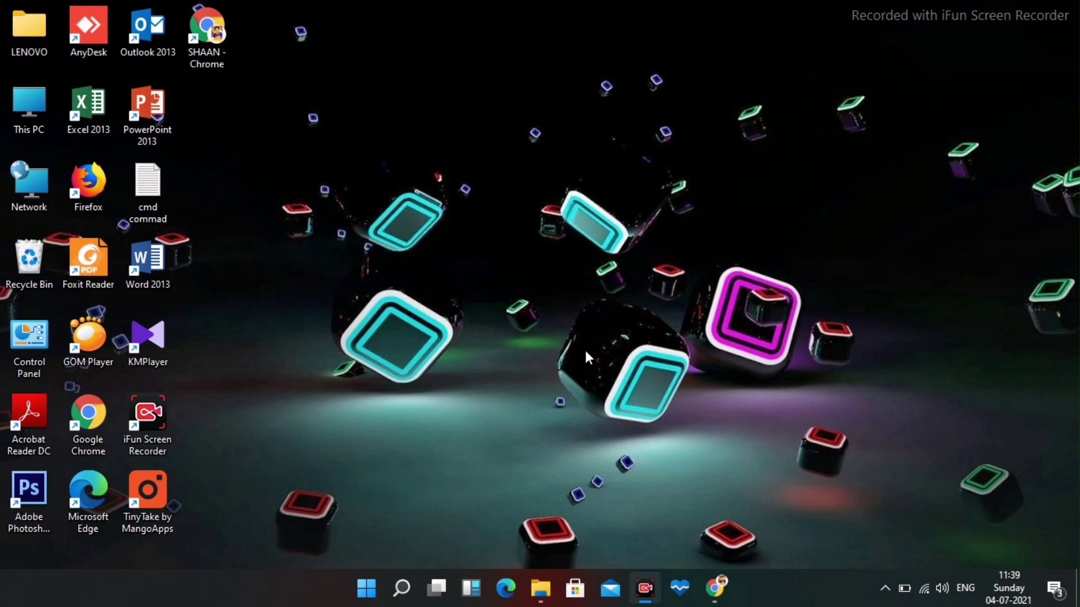
Search 'cmd' and run Command Prompt as administrator.
{"action": "left_click", "coordinate": [401, 591]}
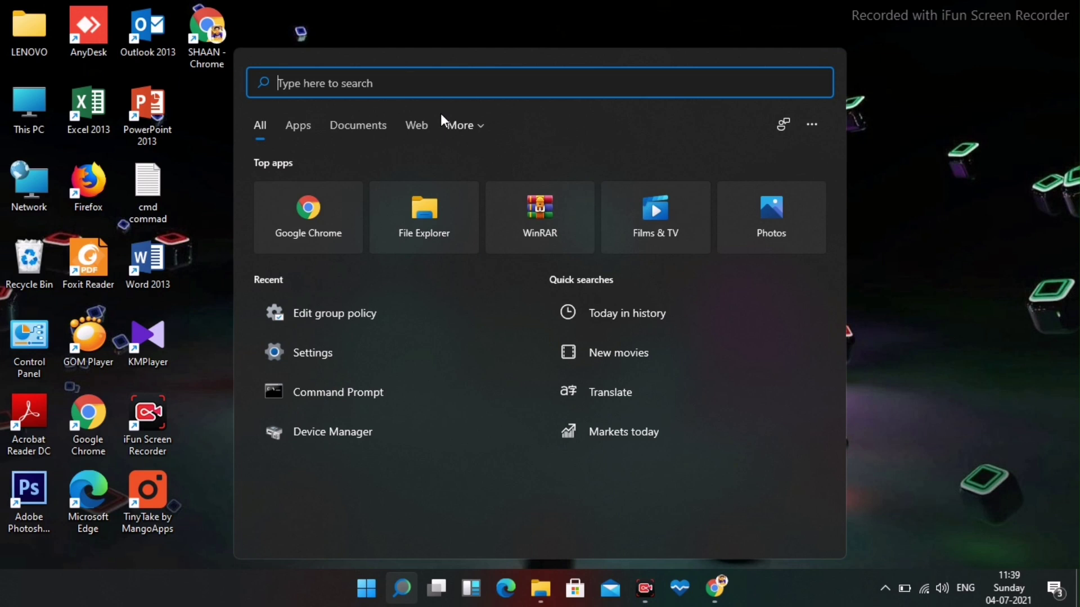
{"action": "type", "text": "cmd"}
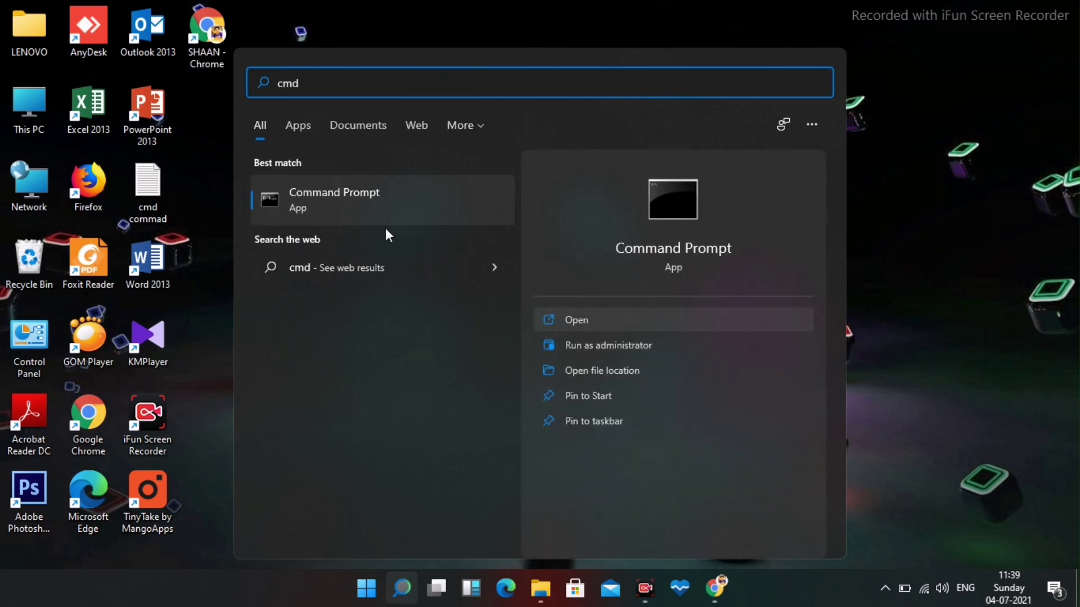
{"action": "left_click", "coordinate": [623, 343]}
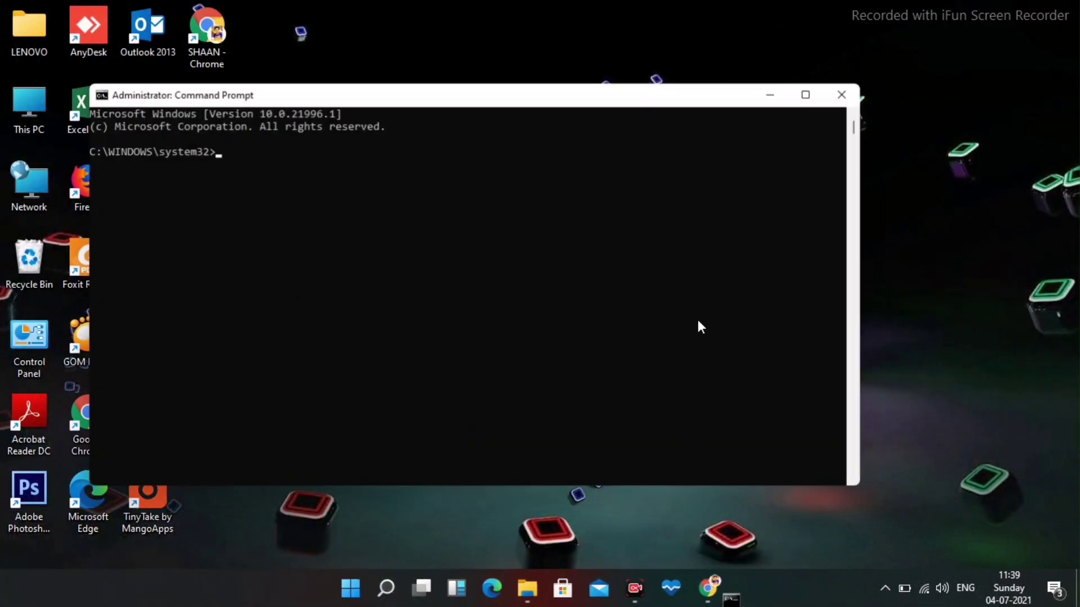
Open the cmd commad notes and run 'prompt' copied from them in the console.
{"action": "left_click_drag", "start_coordinate": [640, 105], "coordinate": [811, 90]}
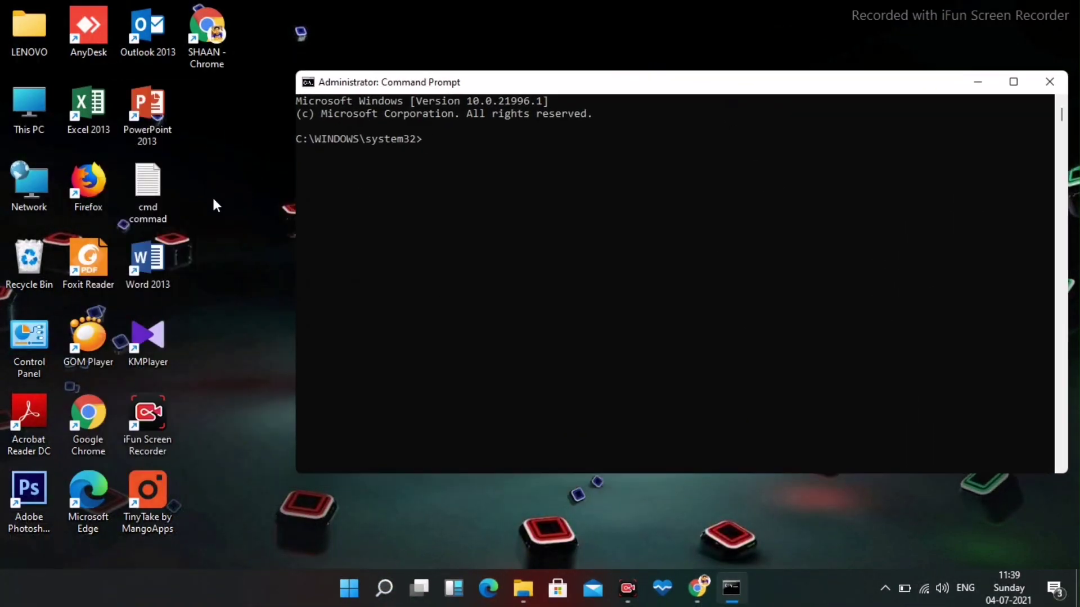
{"action": "double_click", "coordinate": [162, 203]}
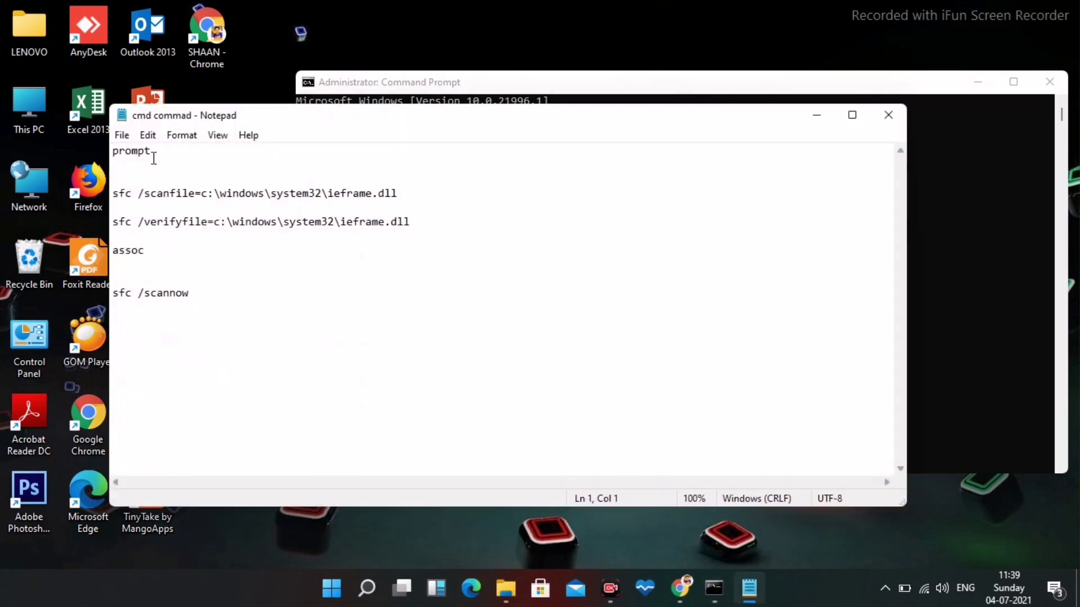
{"action": "left_click_drag", "start_coordinate": [154, 158], "coordinate": [113, 154]}
{"action": "key", "text": "ctrl+c"}
{"action": "right_click", "coordinate": [135, 157]}
{"action": "left_click", "coordinate": [161, 189]}
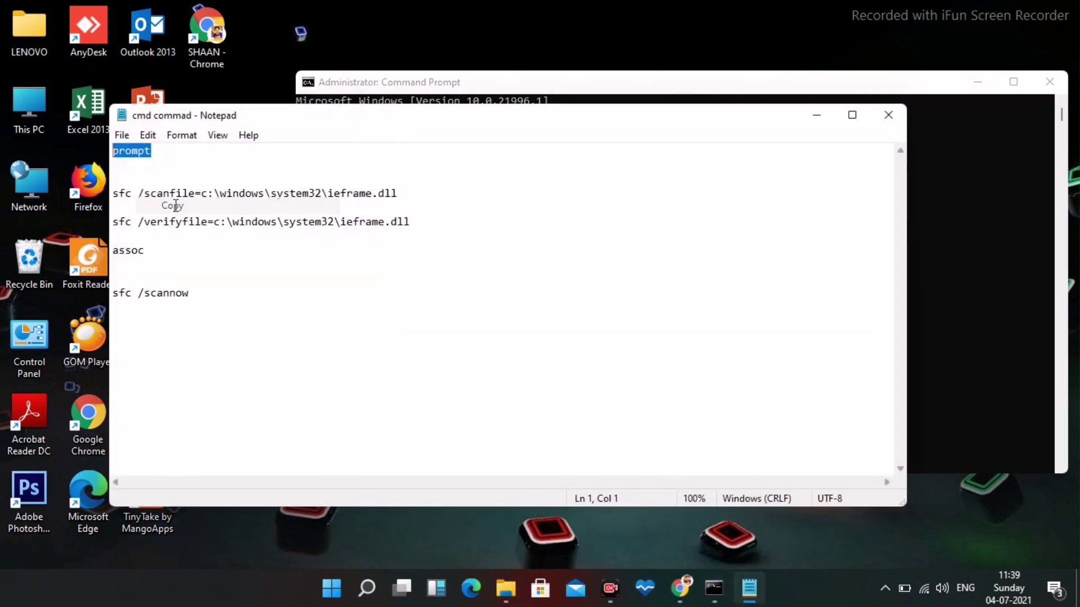
{"action": "left_click", "coordinate": [817, 116]}
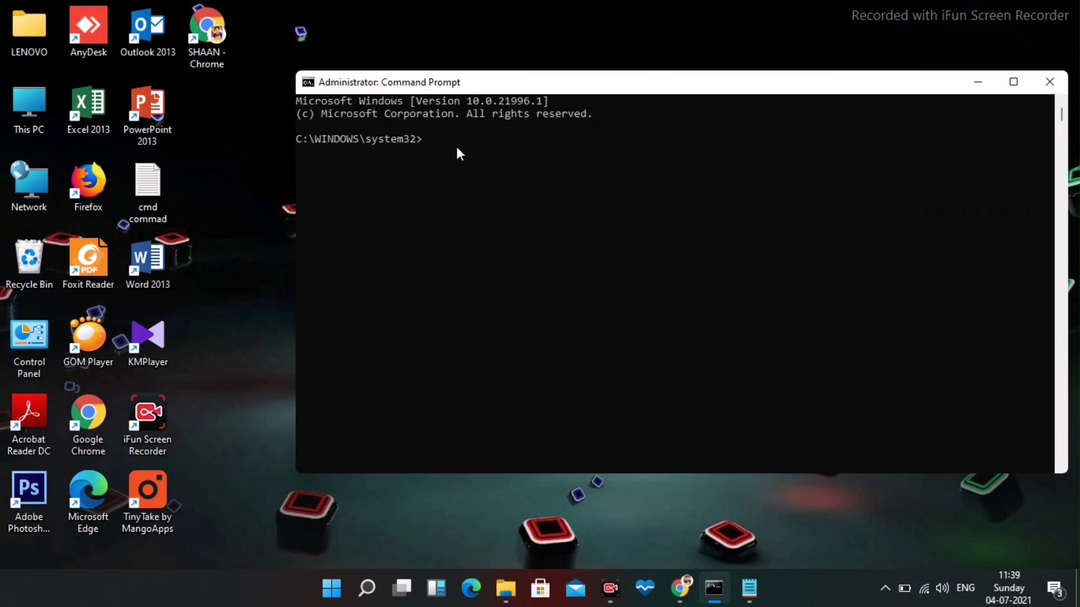
{"action": "right_click", "coordinate": [458, 152]}
{"action": "key", "text": "Return"}
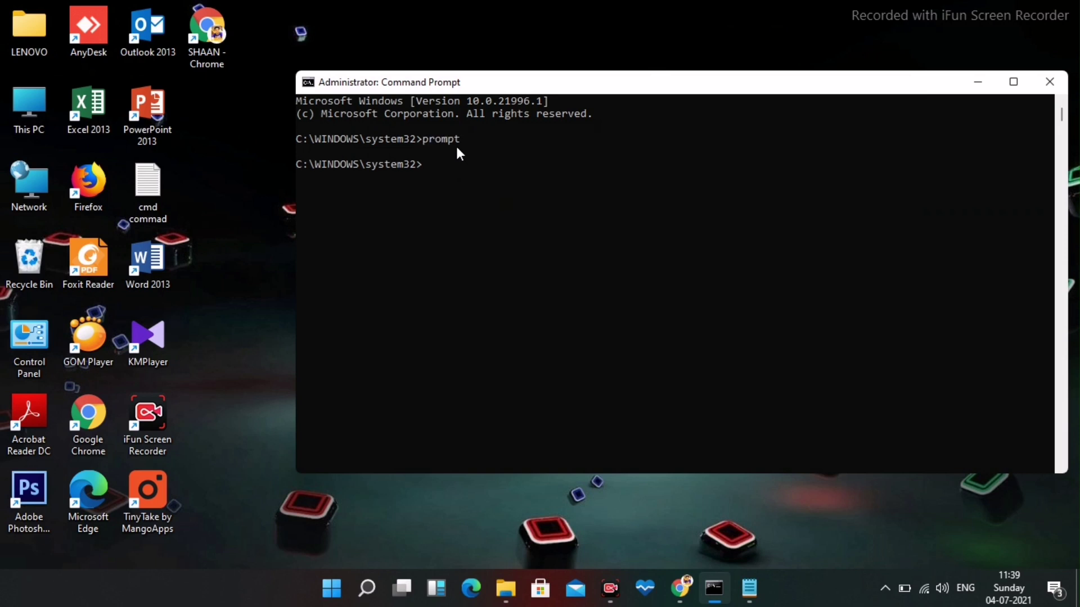
Copy and run sfc /scanfile=c:\windows\system32\ieframe.dll in the admin prompt.
{"action": "left_click", "coordinate": [749, 588]}
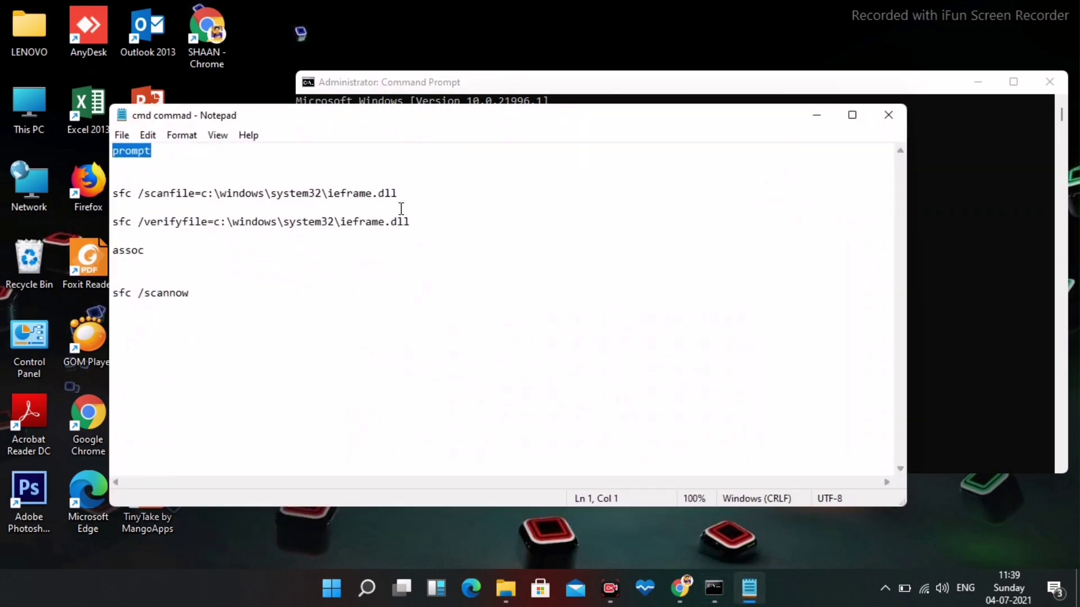
{"action": "left_click", "coordinate": [266, 209]}
{"action": "left_click_drag", "start_coordinate": [132, 202], "coordinate": [114, 194]}
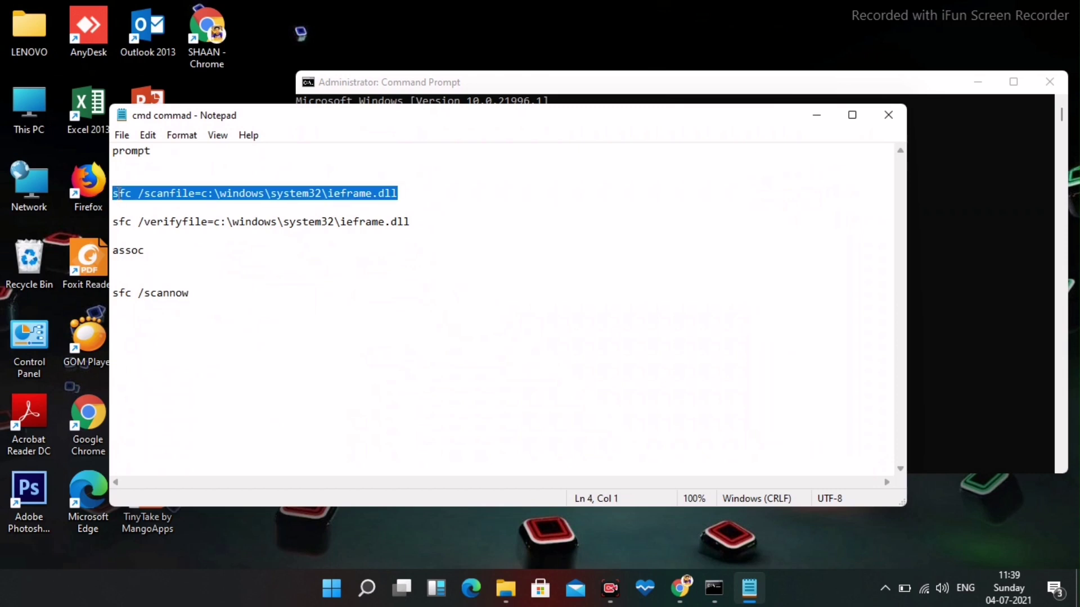
{"action": "right_click", "coordinate": [119, 195]}
{"action": "left_click", "coordinate": [152, 241]}
{"action": "left_click", "coordinate": [808, 118]}
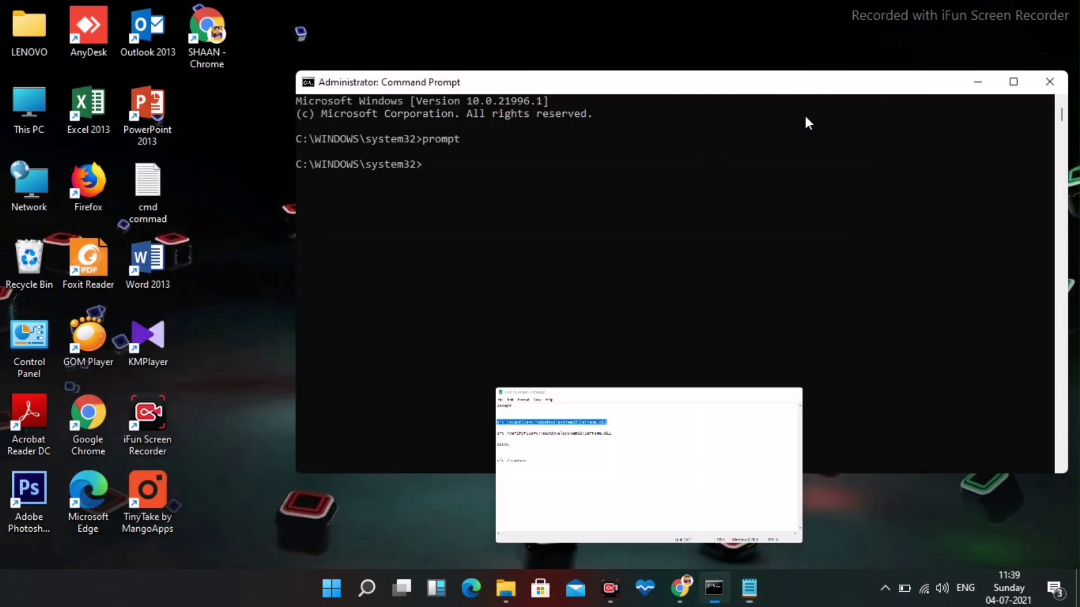
{"action": "right_click", "coordinate": [808, 123]}
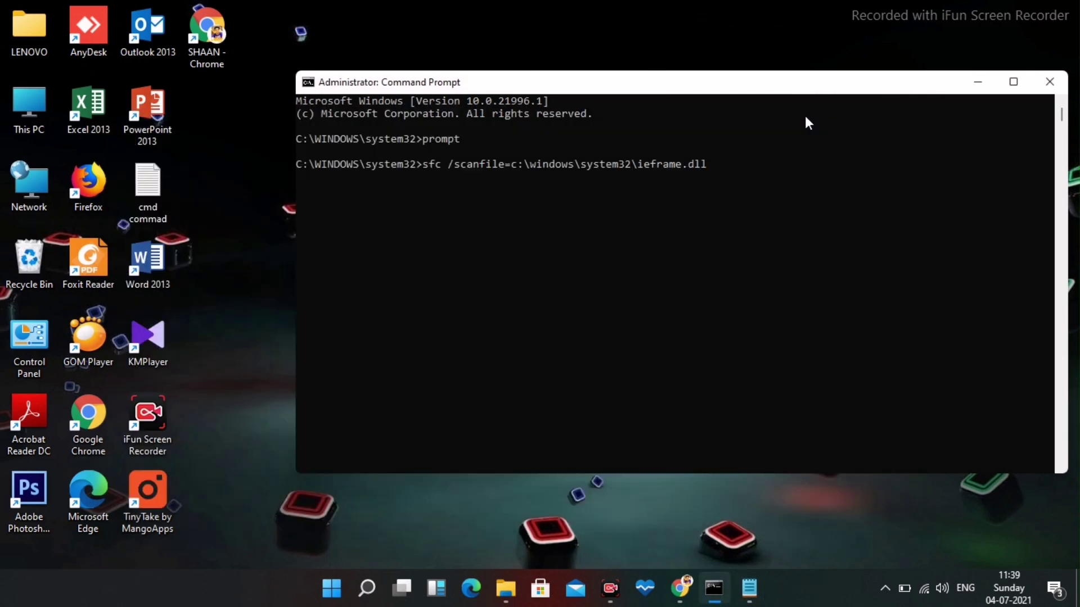
{"action": "key", "text": "Return"}
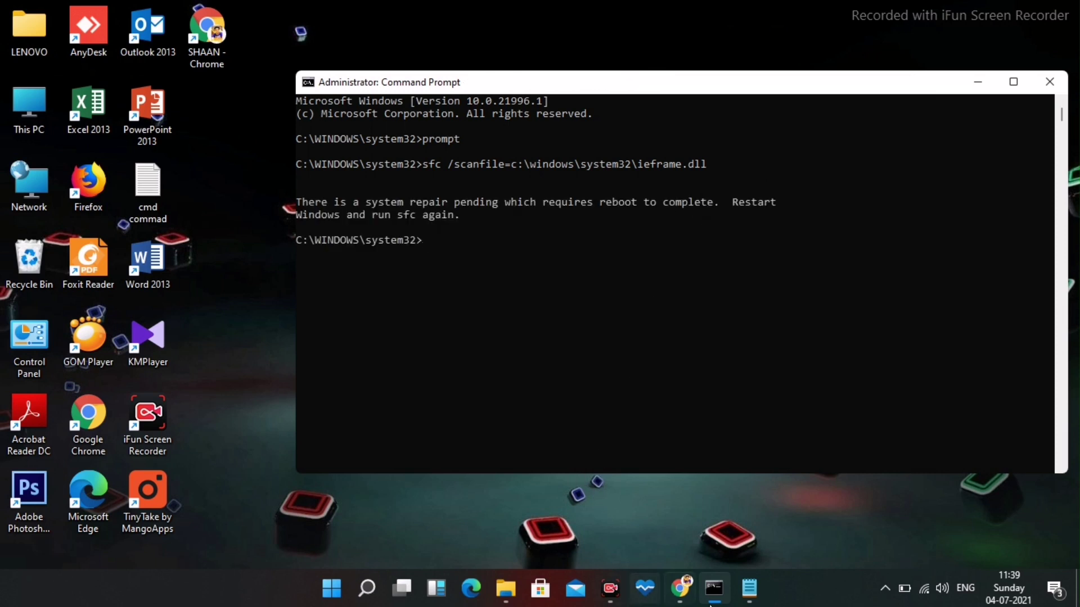
Copy and run sfc /verifyfile=c:\windows\system32\ieframe.dll in the admin prompt.
{"action": "left_click", "coordinate": [749, 588]}
{"action": "left_click_drag", "start_coordinate": [416, 221], "coordinate": [115, 221]}
{"action": "right_click", "coordinate": [115, 222]}
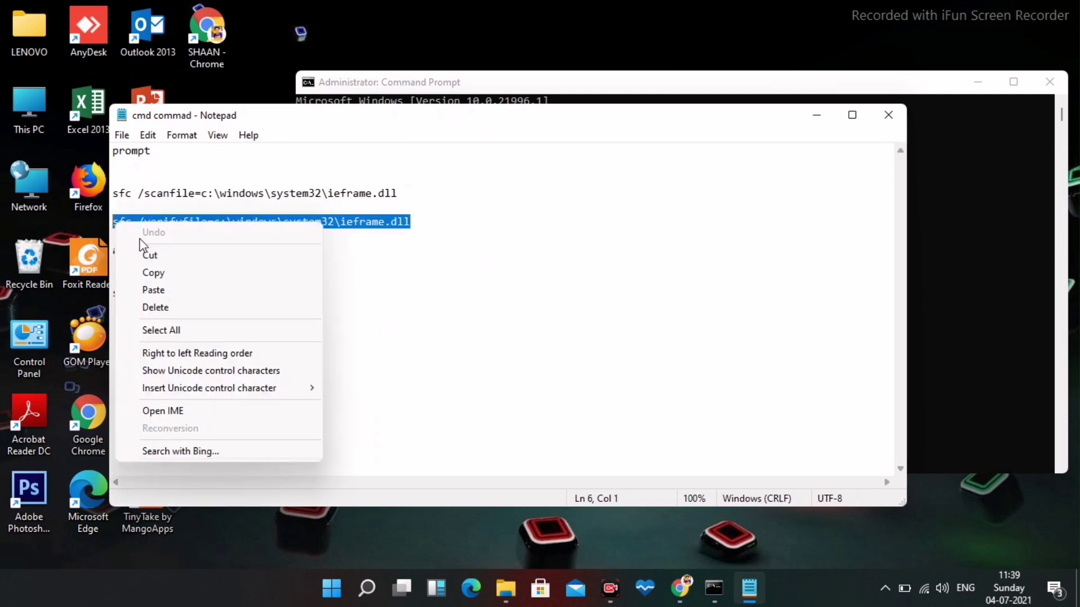
{"action": "left_click", "coordinate": [154, 272]}
{"action": "left_click", "coordinate": [816, 115]}
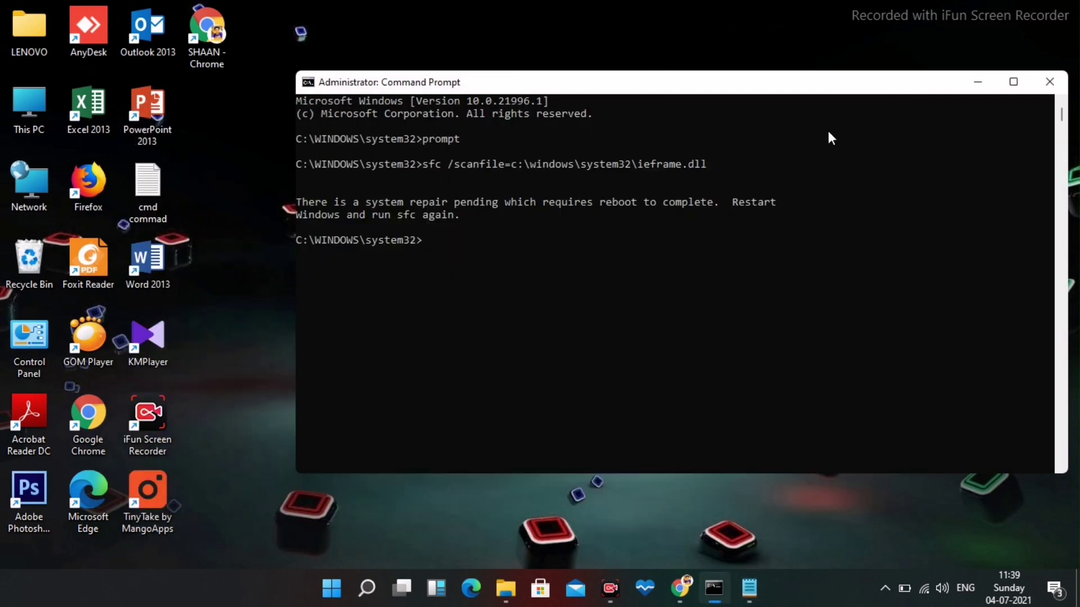
{"action": "right_click", "coordinate": [828, 132]}
{"action": "key", "text": "Return"}
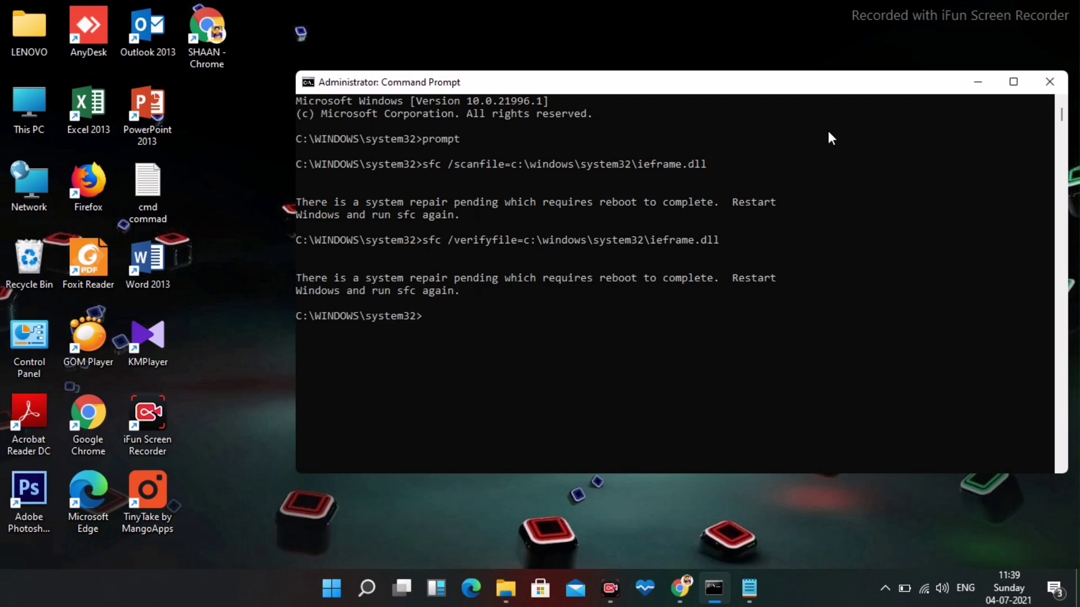
Copy 'assoc' from the notes and run it to list file associations.
{"action": "left_click", "coordinate": [749, 588]}
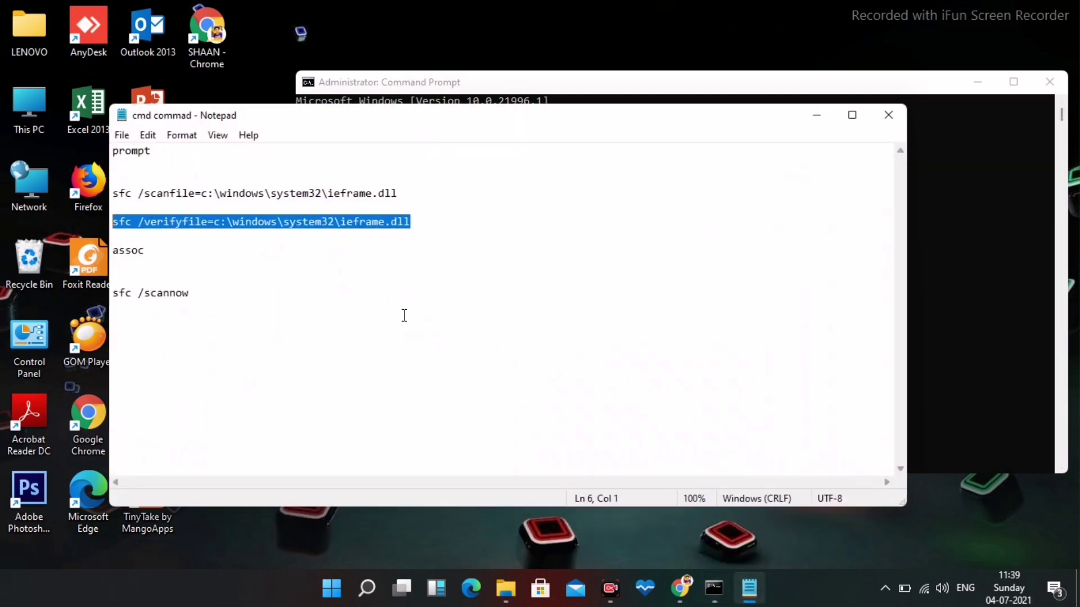
{"action": "double_click", "coordinate": [135, 250]}
{"action": "right_click", "coordinate": [126, 252]}
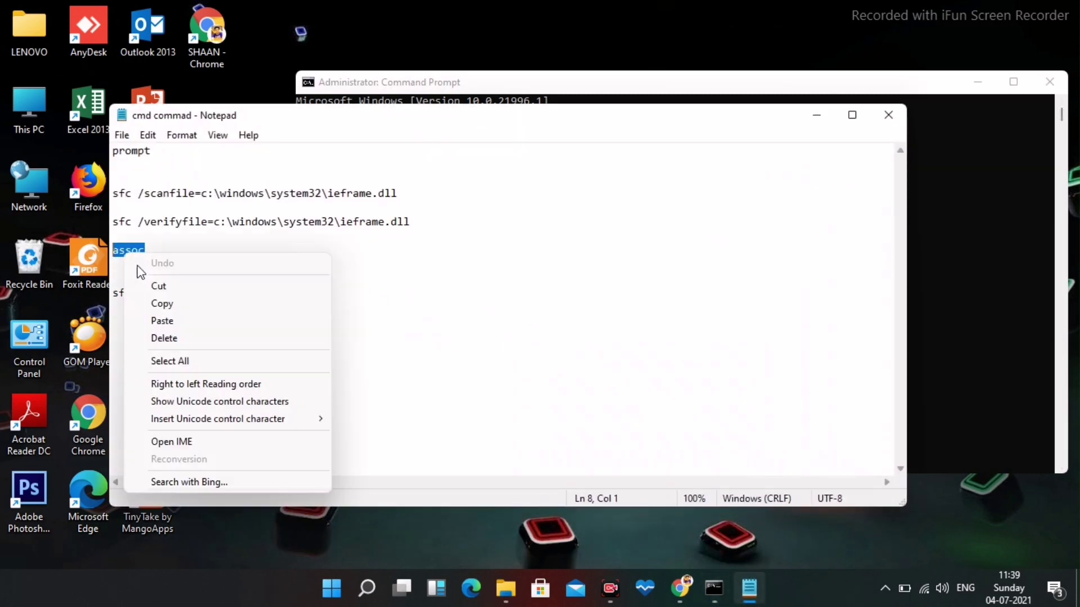
{"action": "left_click", "coordinate": [162, 304]}
{"action": "left_click", "coordinate": [822, 100]}
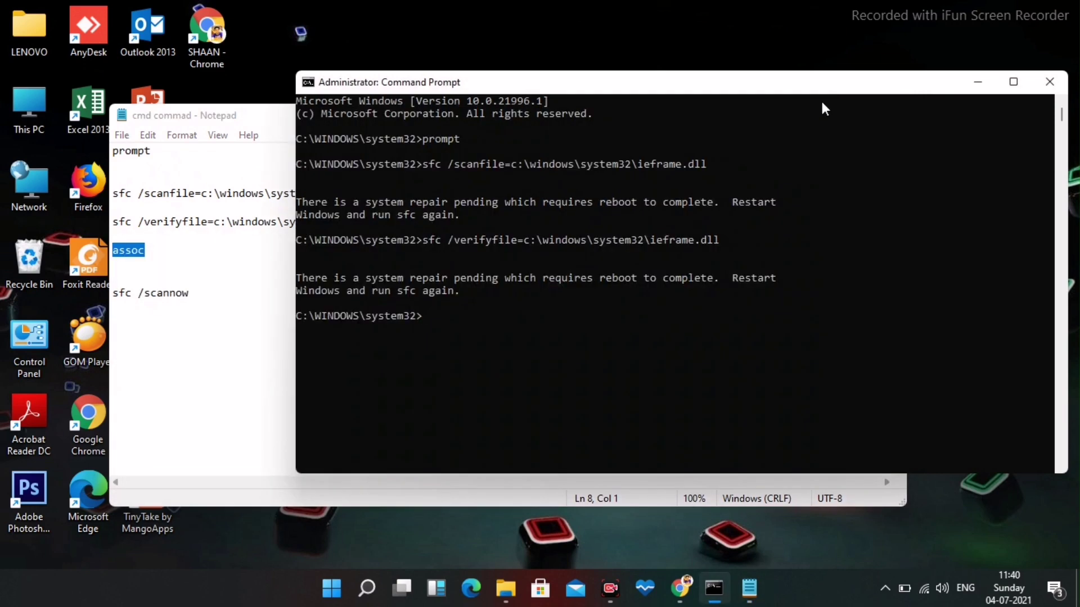
{"action": "key", "text": "ctrl+v"}
{"action": "key", "text": "Return"}
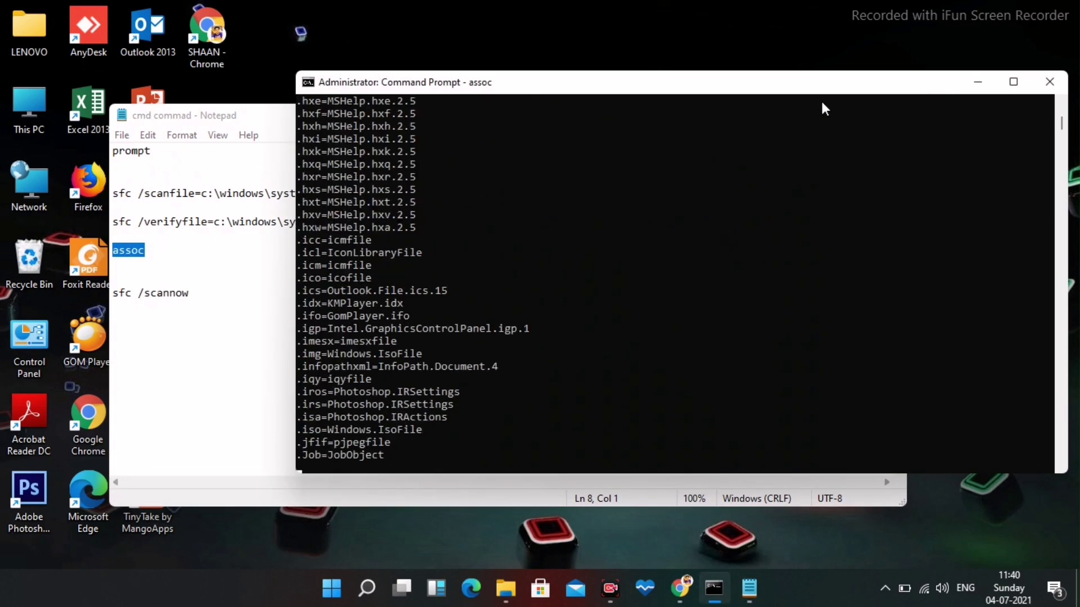
Copy sfc /scannow from the notes and run it in the admin prompt.
{"action": "left_click", "coordinate": [749, 588]}
{"action": "left_click_drag", "start_coordinate": [207, 293], "coordinate": [110, 293]}
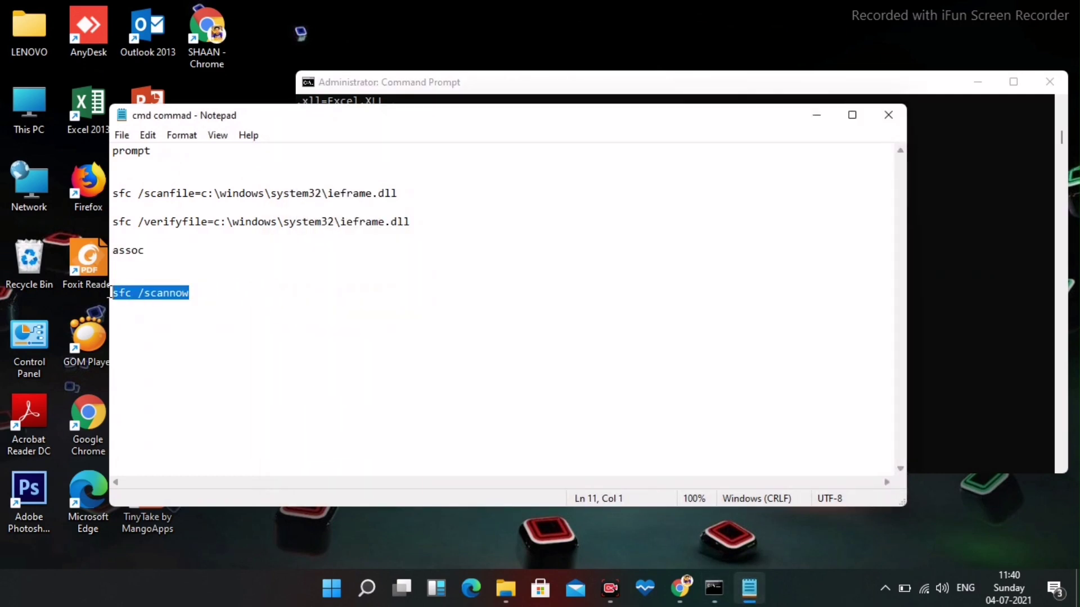
{"action": "right_click", "coordinate": [158, 298]}
{"action": "left_click", "coordinate": [194, 347]}
{"action": "left_click", "coordinate": [803, 121]}
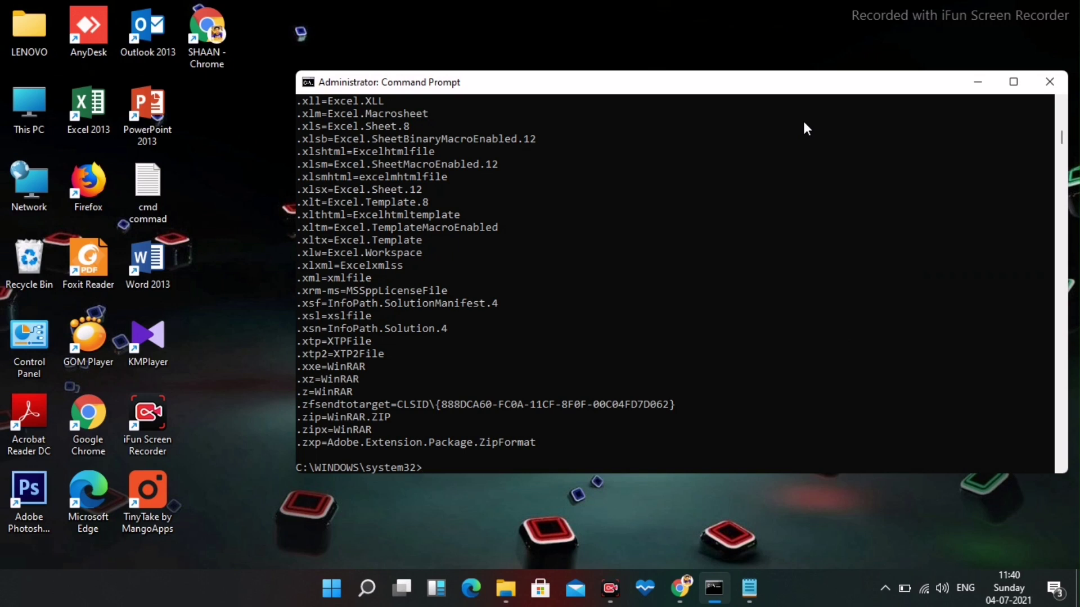
{"action": "right_click", "coordinate": [804, 123]}
{"action": "key", "text": "Return"}
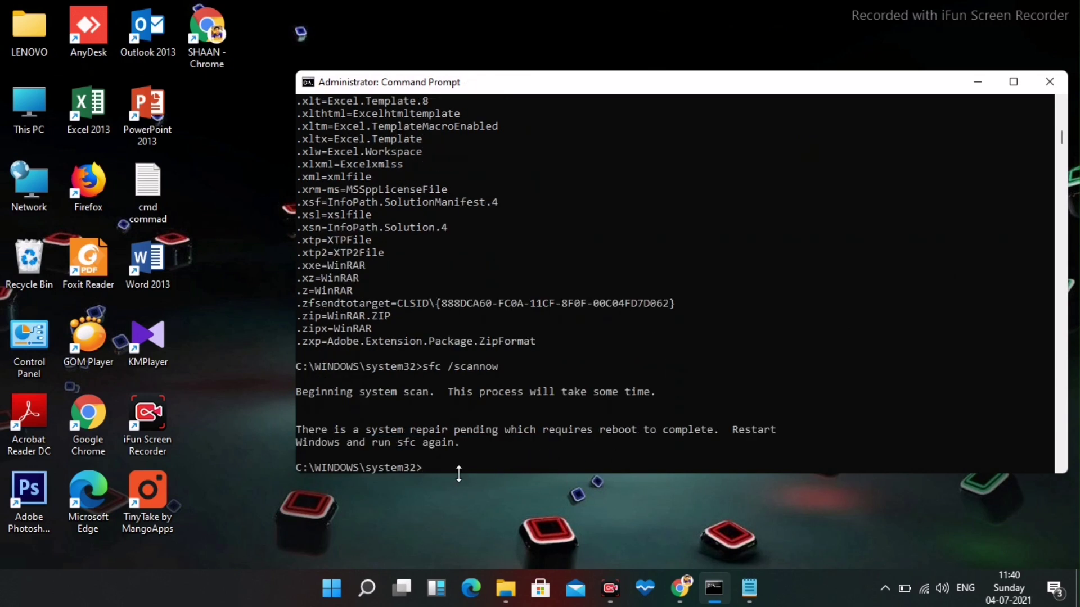
Minimize the Command Prompt window to reveal the desktop.
{"action": "left_click", "coordinate": [976, 89]}
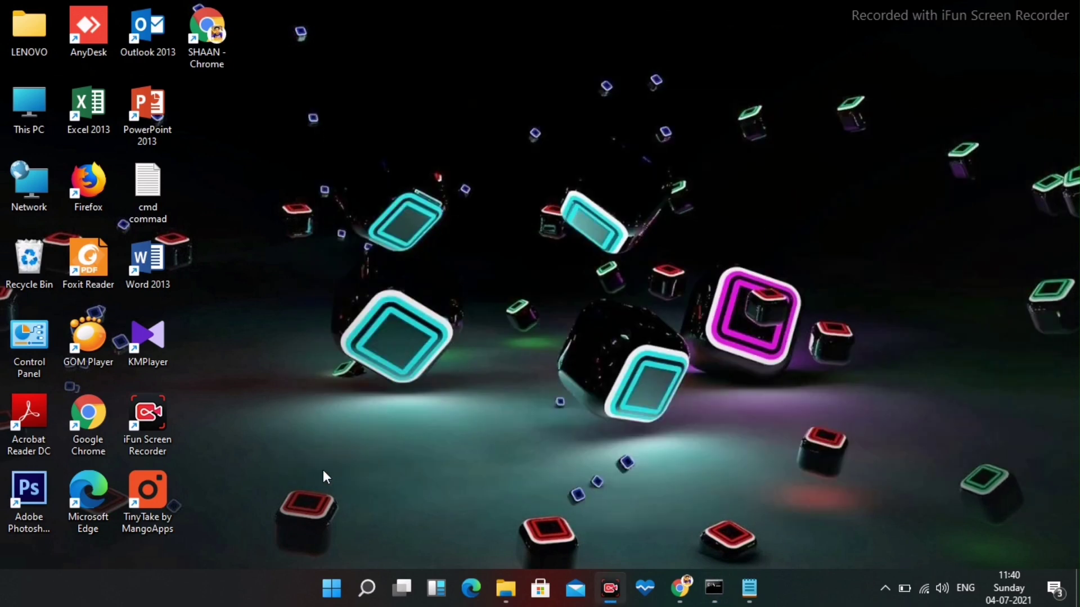